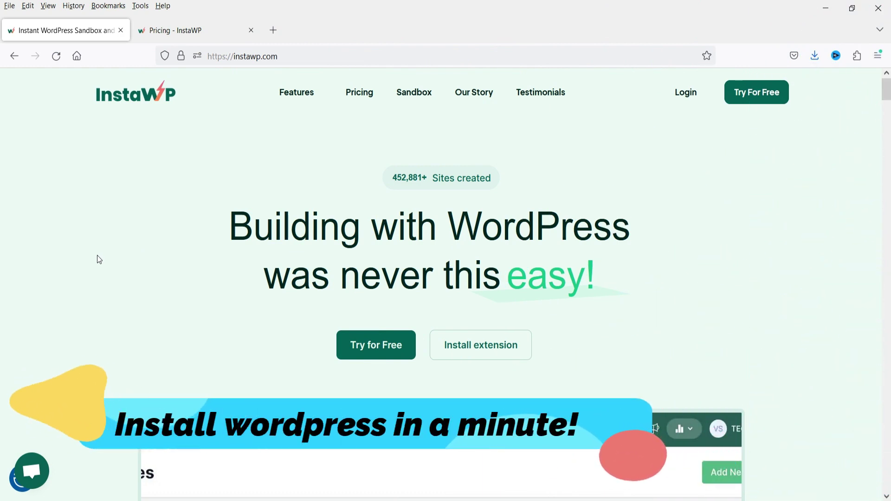
Scroll down the instawp.com homepage, with the Pricing page open in a second tab
scroll(97, 256, down, 10)
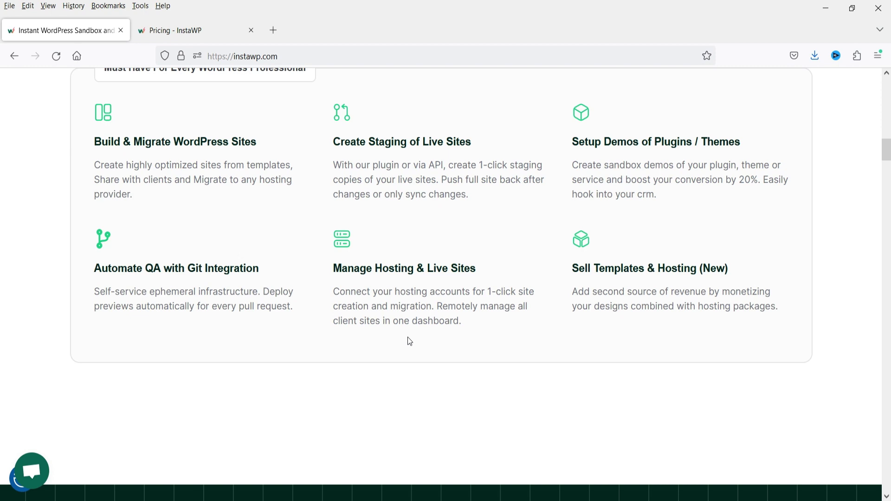
Scroll past the builders, hosting providers and WordPress Designers sections to 'Words of our customers'
scroll(830, 253, down, 3)
scroll(824, 249, down, 10)
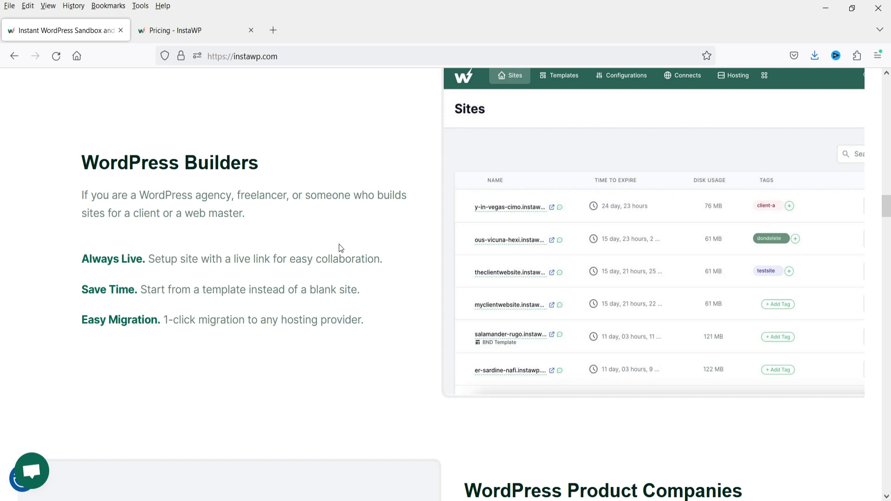
scroll(296, 230, down, 2)
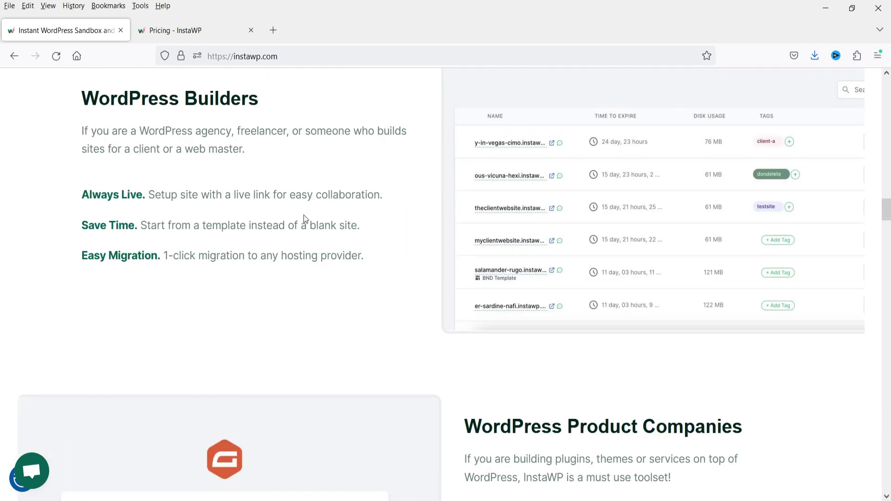
scroll(395, 245, down, 10)
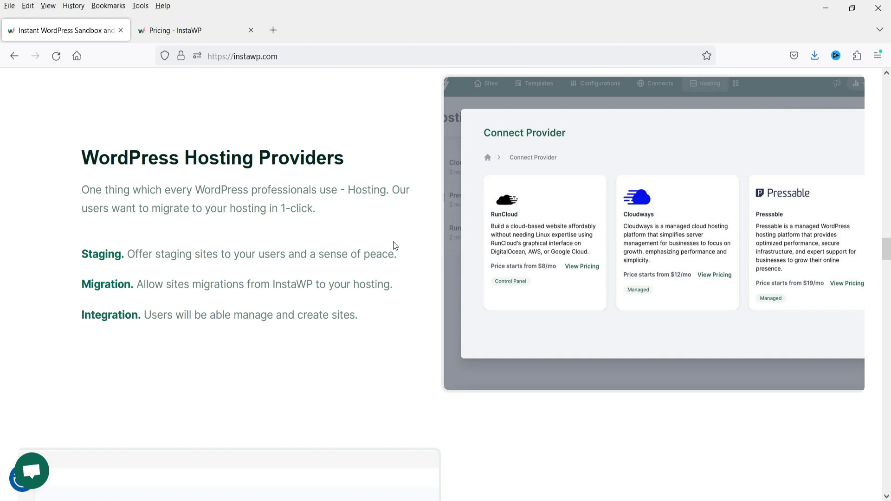
scroll(582, 233, down, 10)
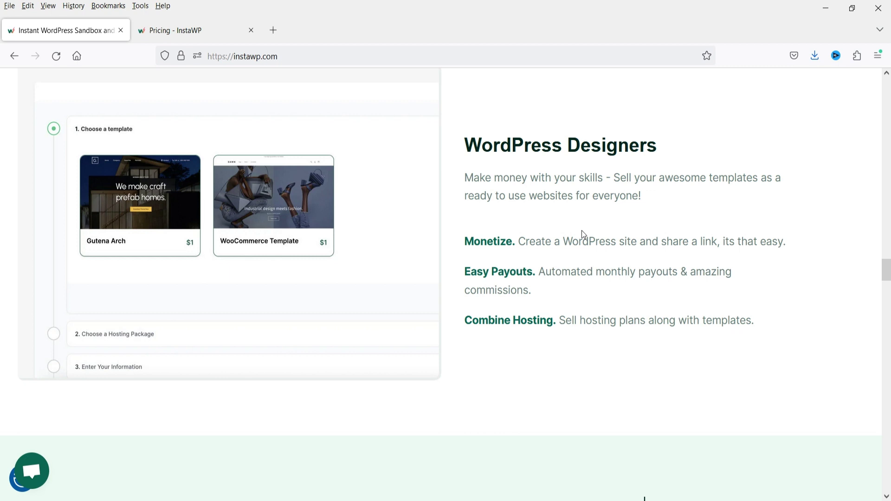
scroll(581, 230, down, 10)
scroll(461, 230, up, 3)
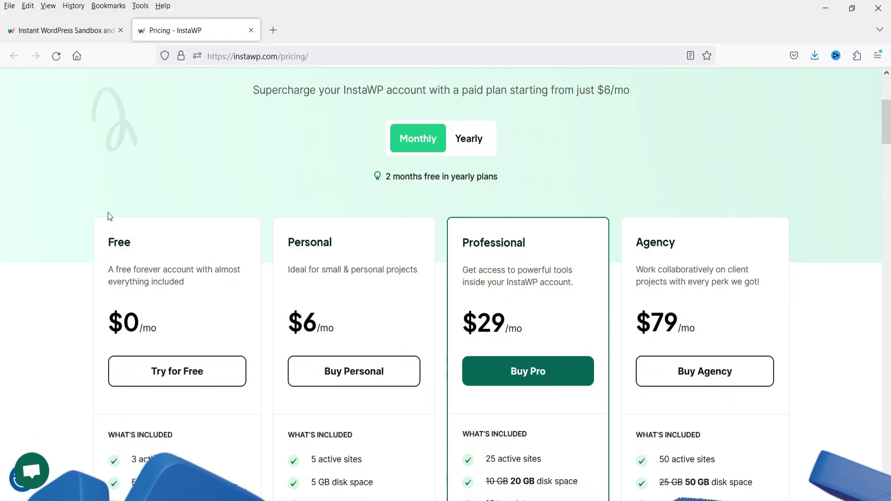
Highlight the Free plan's 3 active sites, template and expired-sites limits on the monthly plan cards
scroll(58, 218, down, 3)
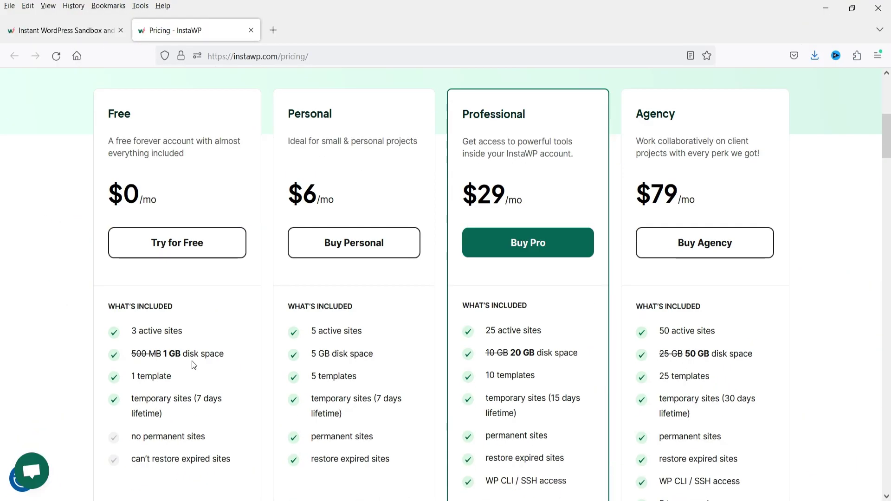
drag(129, 331, 191, 333)
click(43, 325)
click(41, 321)
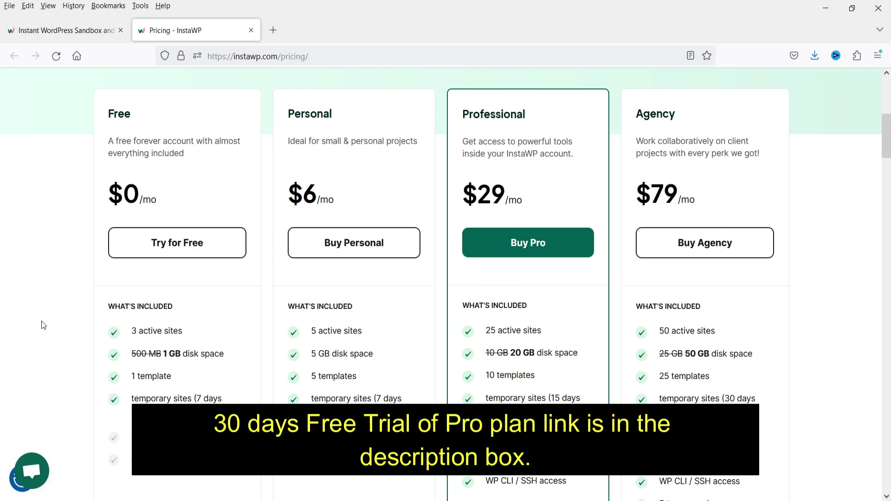
scroll(47, 288, down, 3)
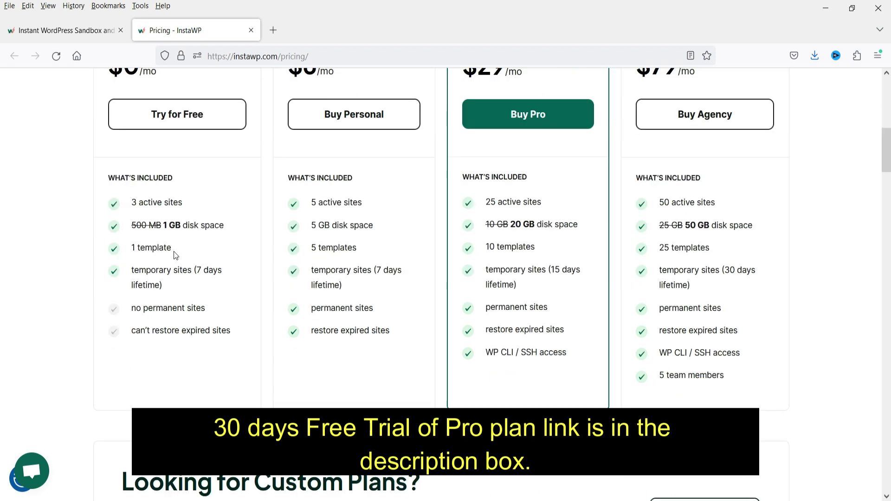
drag(172, 249, 140, 249)
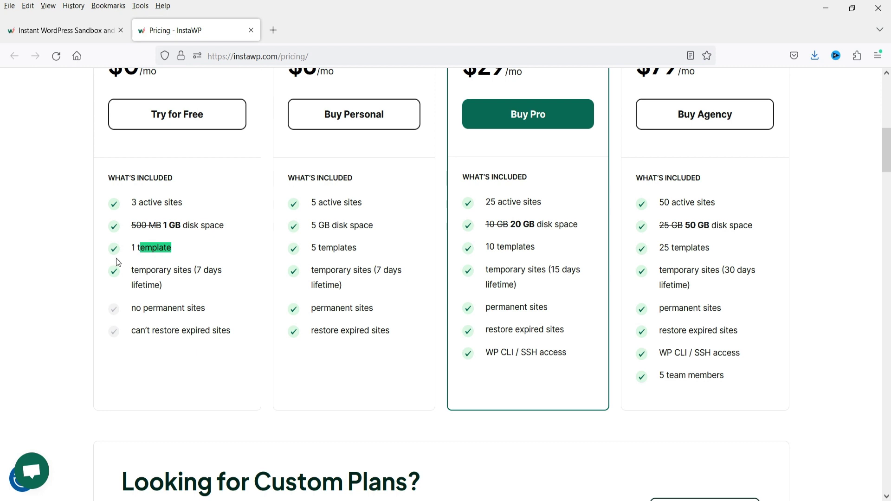
click(134, 269)
drag(146, 330, 184, 376)
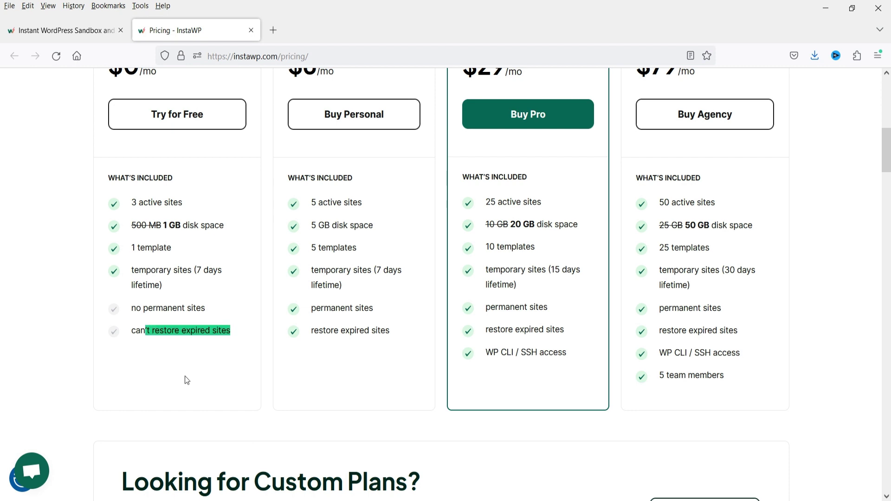
scroll(755, 207, up, 4)
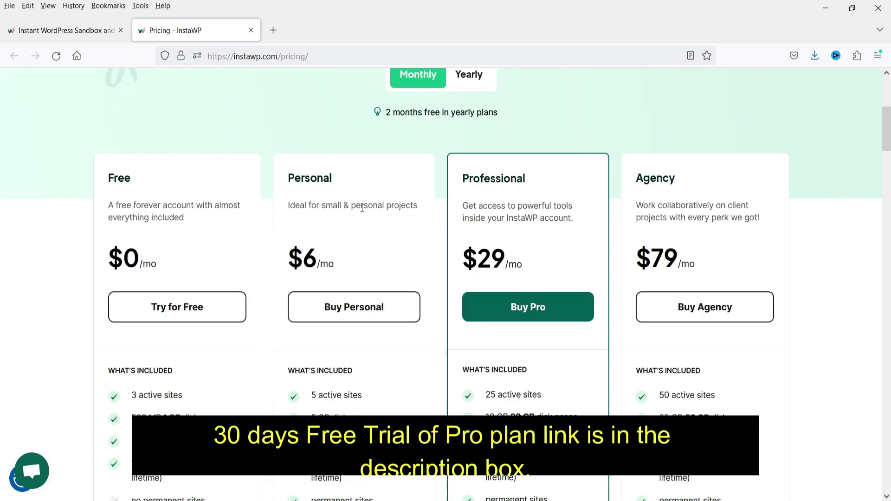
Switch pricing to Yearly billing and highlight the Professional plan title and its 25 active sites
drag(526, 180, 463, 180)
click(533, 187)
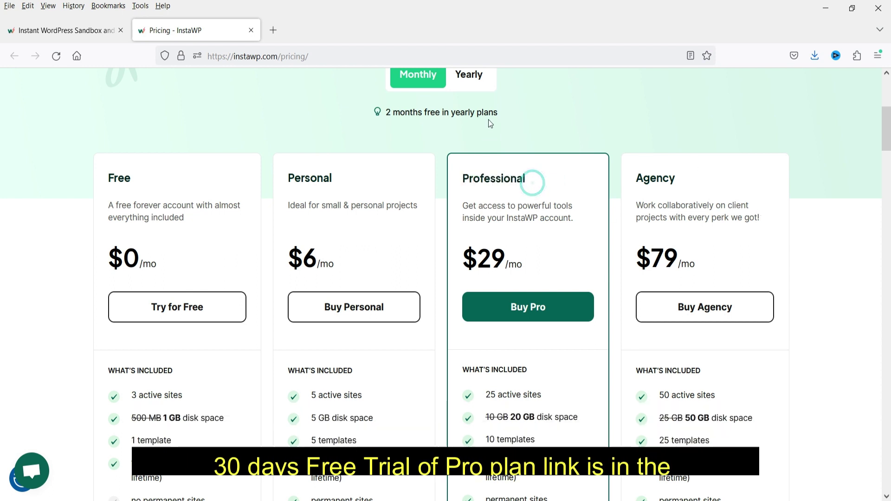
click(467, 75)
drag(537, 180, 459, 178)
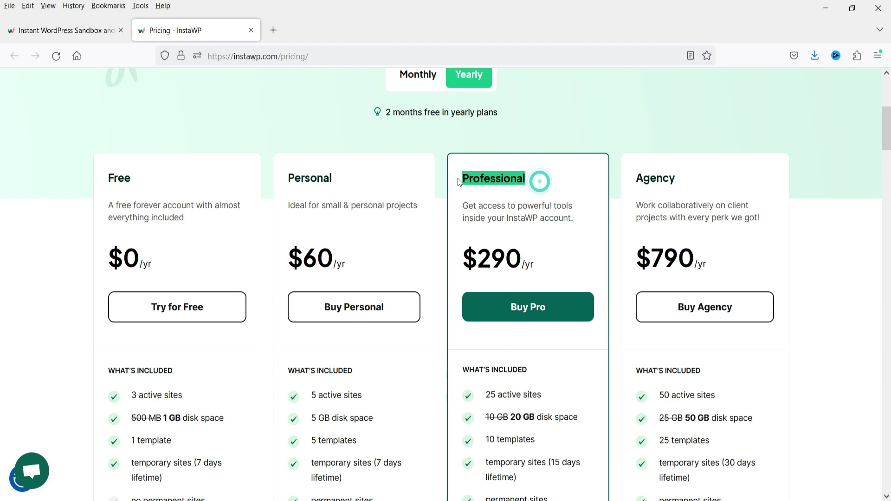
scroll(553, 207, down, 4)
scroll(538, 181, up, 3)
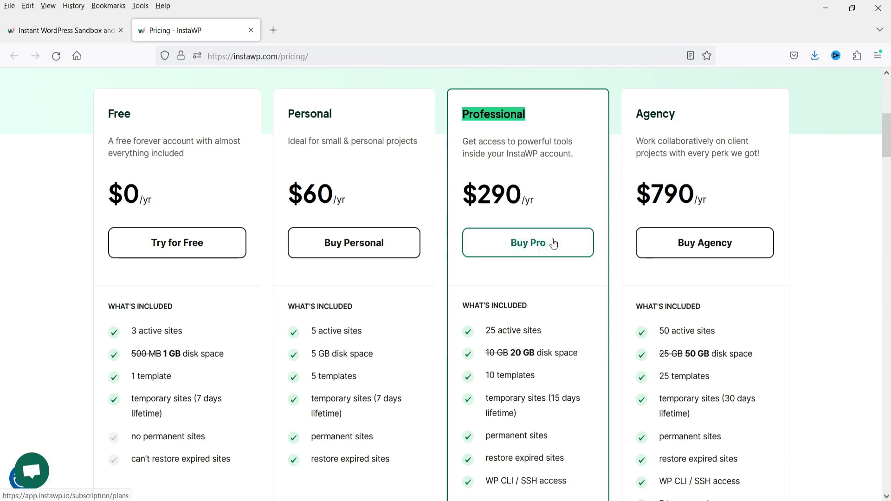
scroll(559, 244, down, 3)
drag(553, 208, 488, 203)
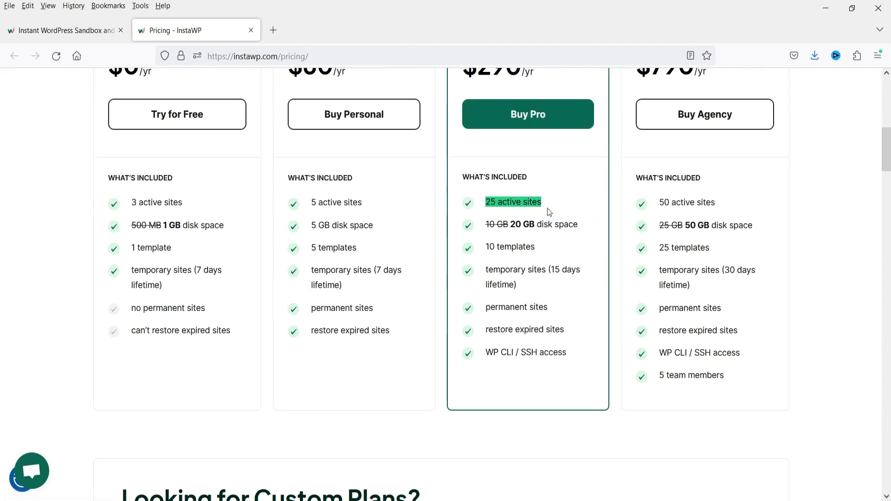
click(548, 207)
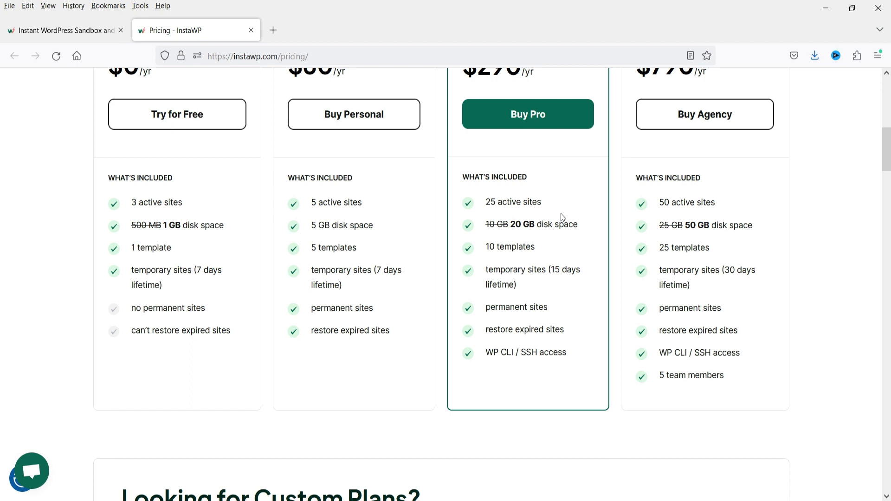
Highlight the Professional plan's 15 days lifetime, 20 GB disk, 10 templates and restore expired sites
drag(550, 269, 563, 283)
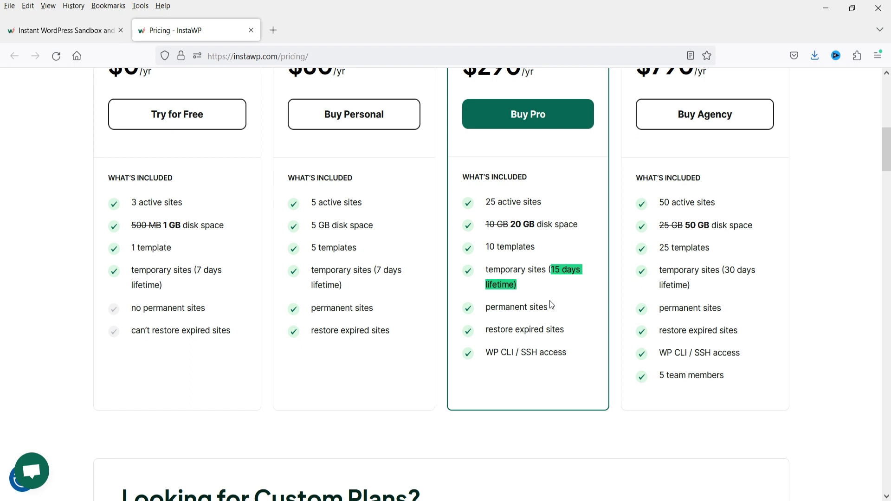
drag(510, 225, 552, 225)
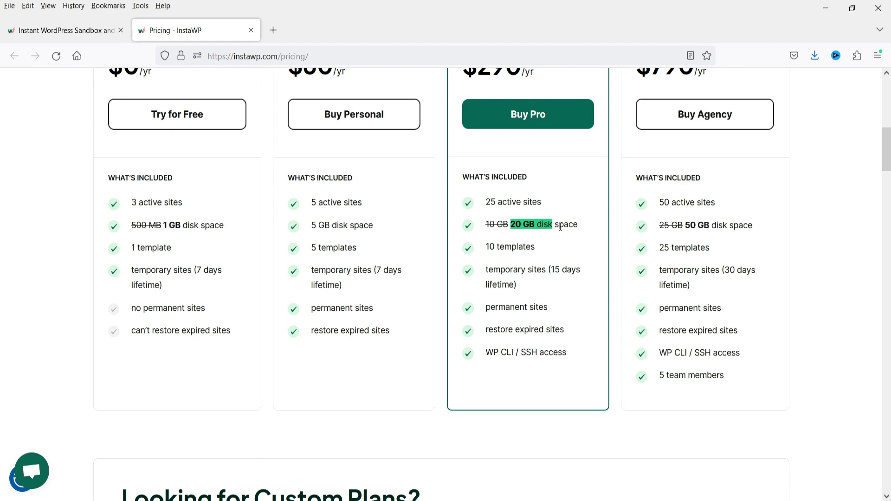
triple_click(545, 249)
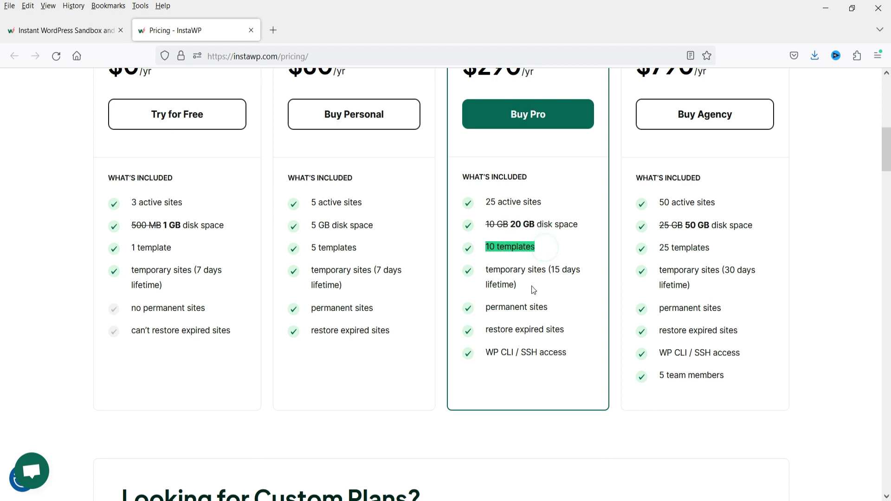
triple_click(545, 330)
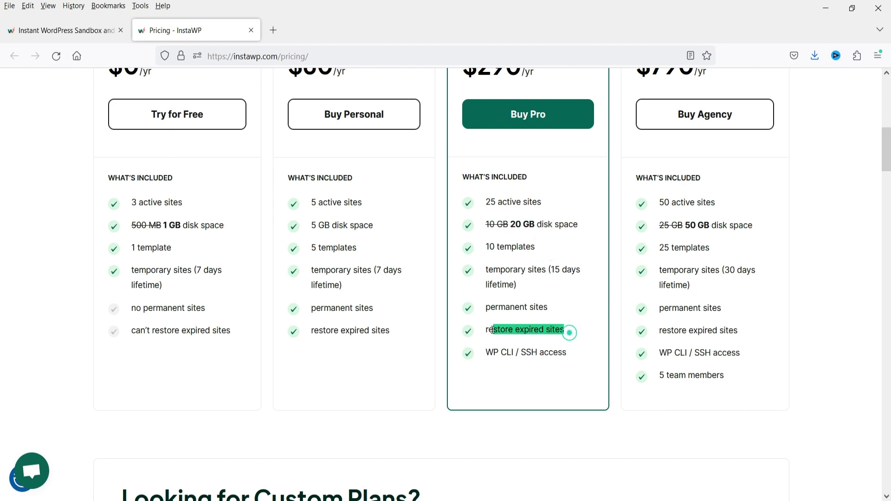
click(564, 346)
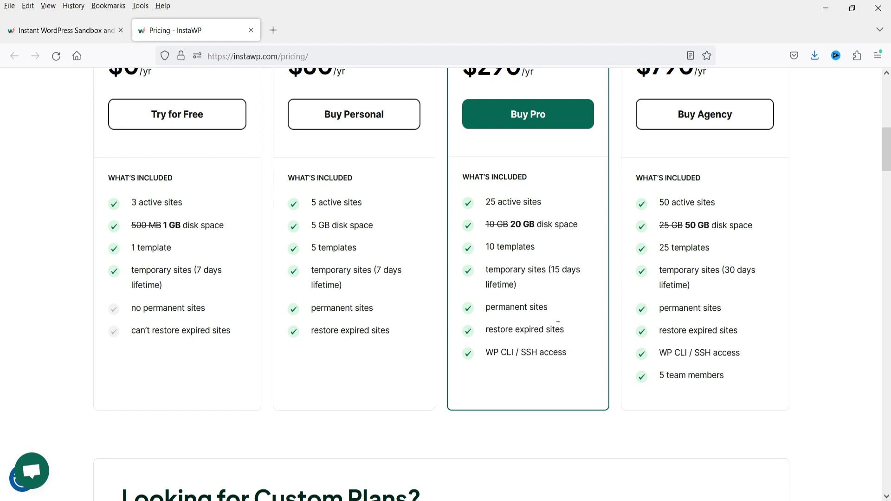
scroll(558, 326, up, 5)
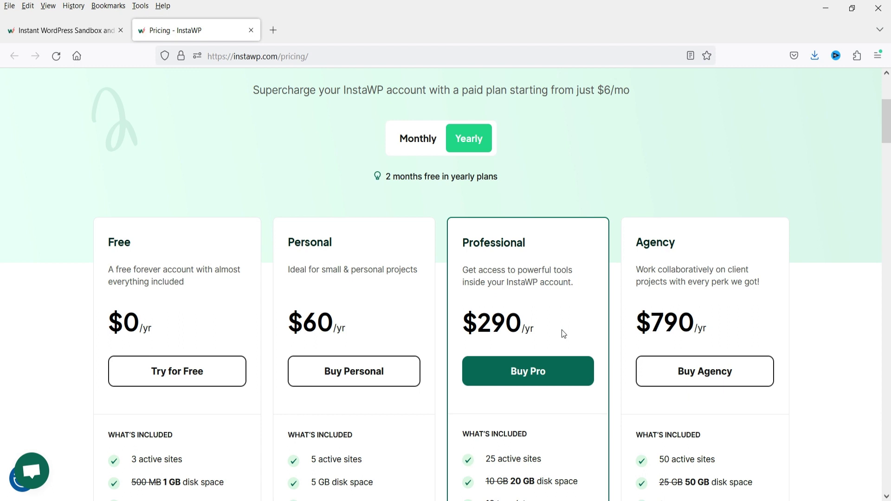
scroll(561, 329, down, 3)
click(379, 200)
drag(304, 192, 327, 193)
click(357, 197)
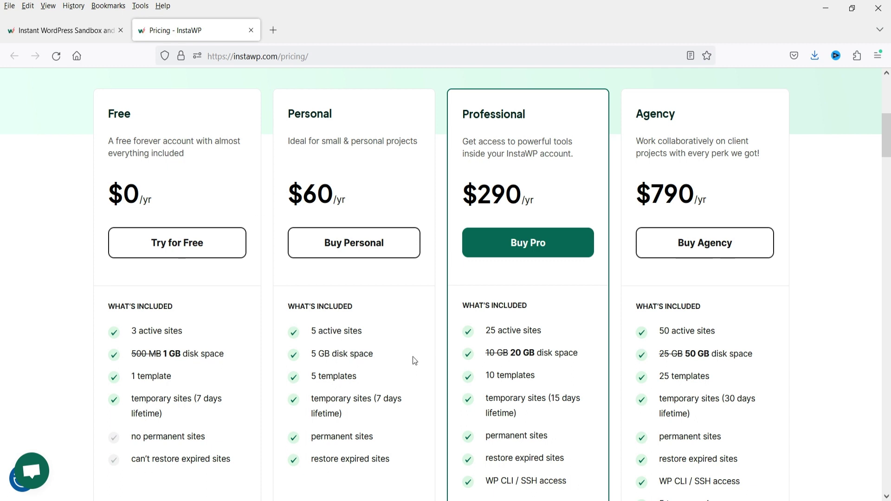
drag(317, 331, 387, 332)
scroll(400, 296, down, 3)
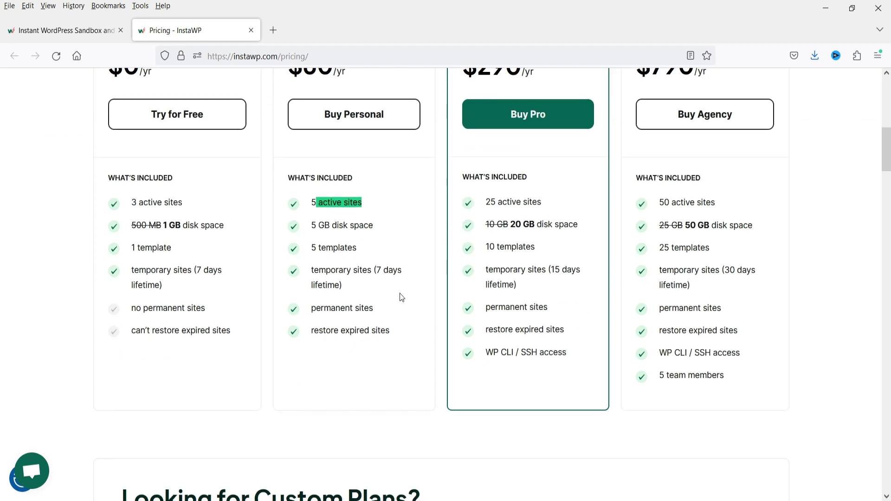
drag(316, 225, 325, 224)
drag(358, 248, 310, 247)
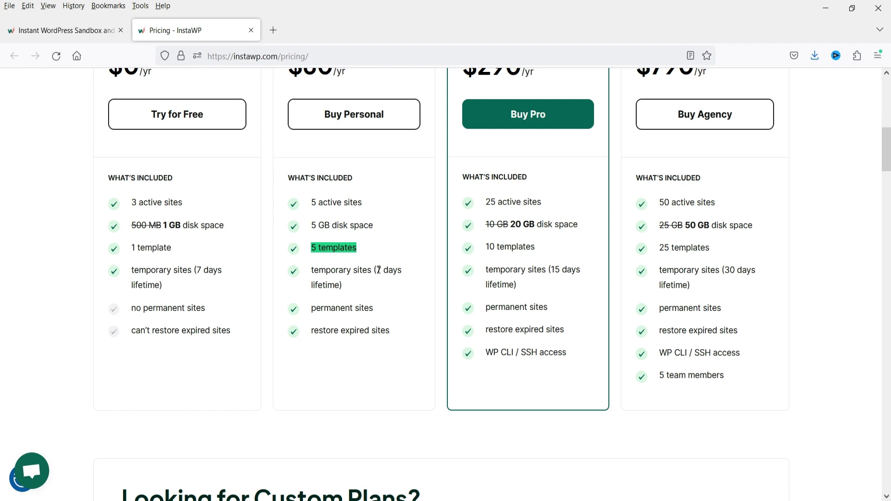
drag(378, 308, 311, 309)
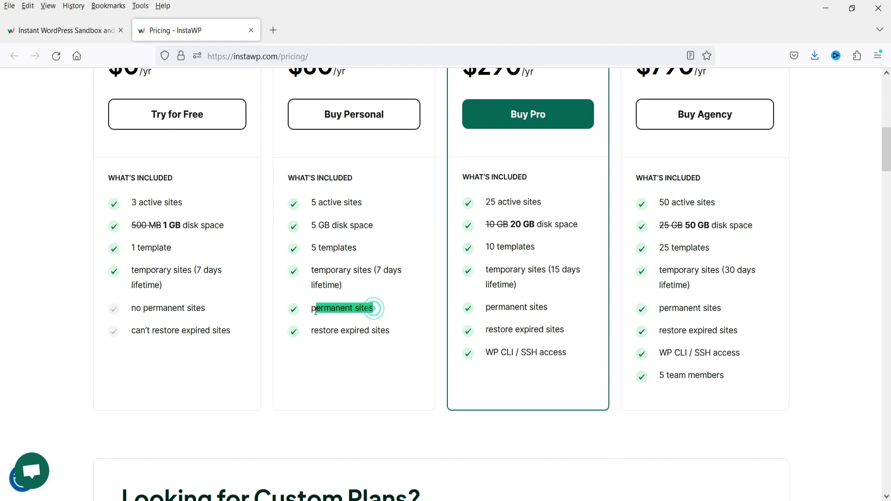
click(391, 370)
drag(390, 331, 321, 332)
click(352, 359)
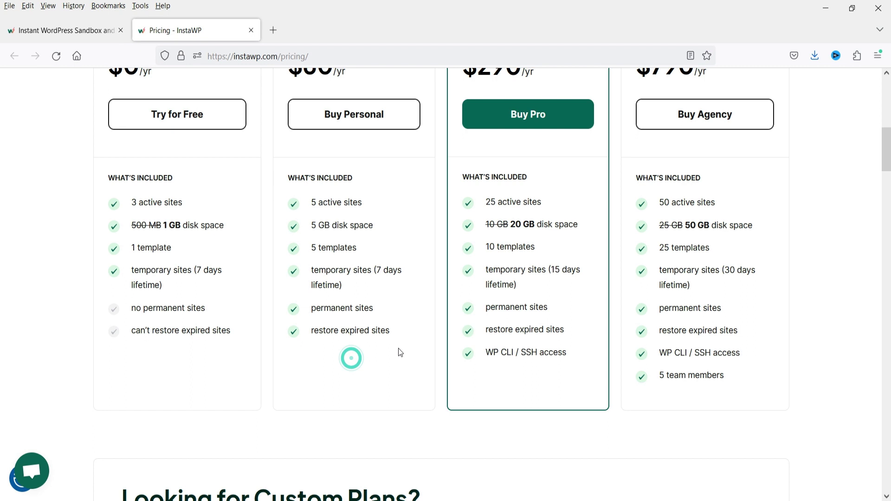
scroll(556, 121, up, 3)
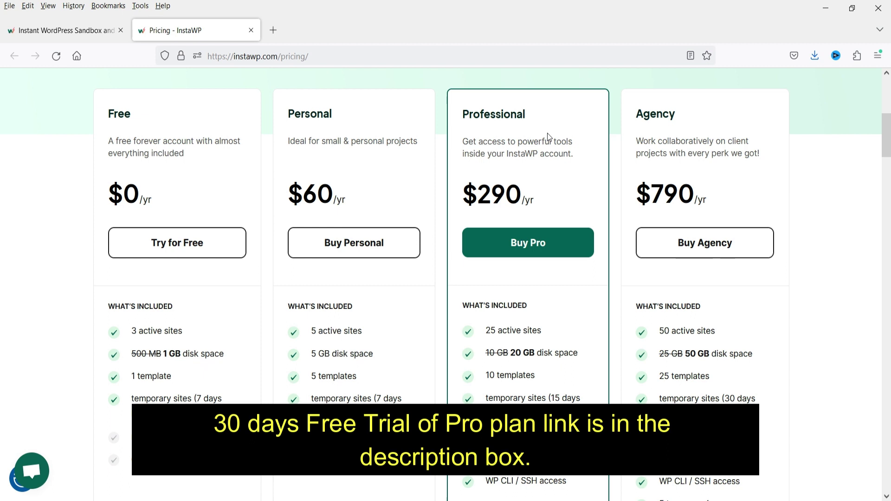
double_click(471, 203)
click(502, 199)
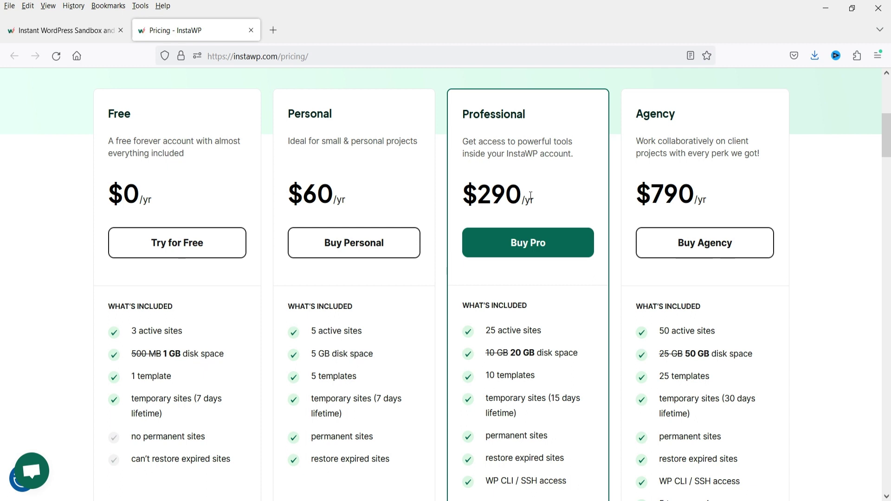
scroll(557, 207, down, 3)
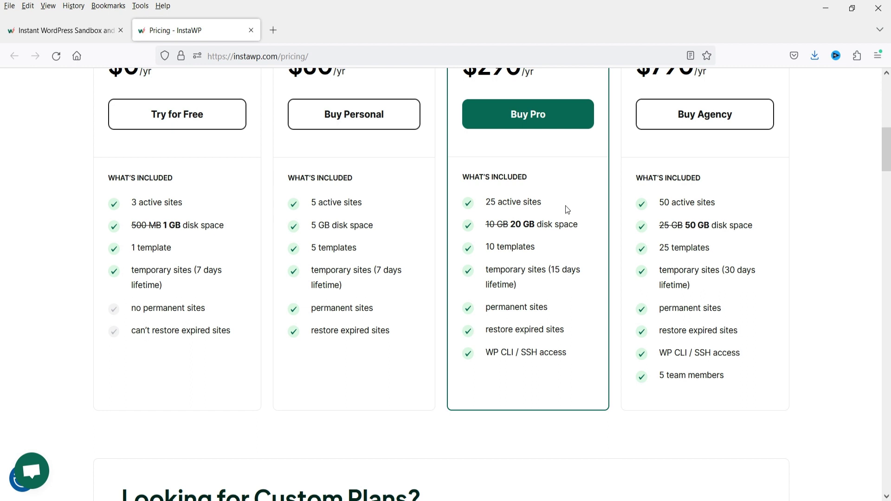
scroll(564, 206, up, 3)
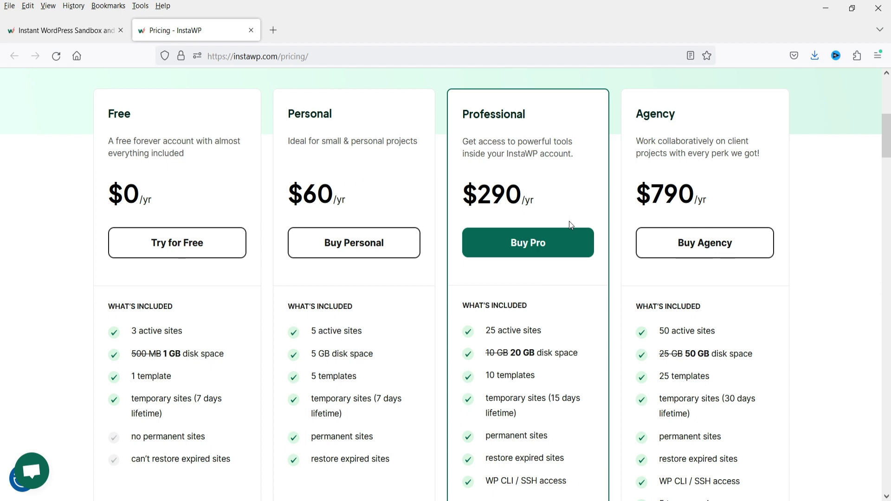
Switch back to Monthly and highlight the Professional $29/mo and Personal $6/mo prices
scroll(571, 225, up, 3)
click(422, 139)
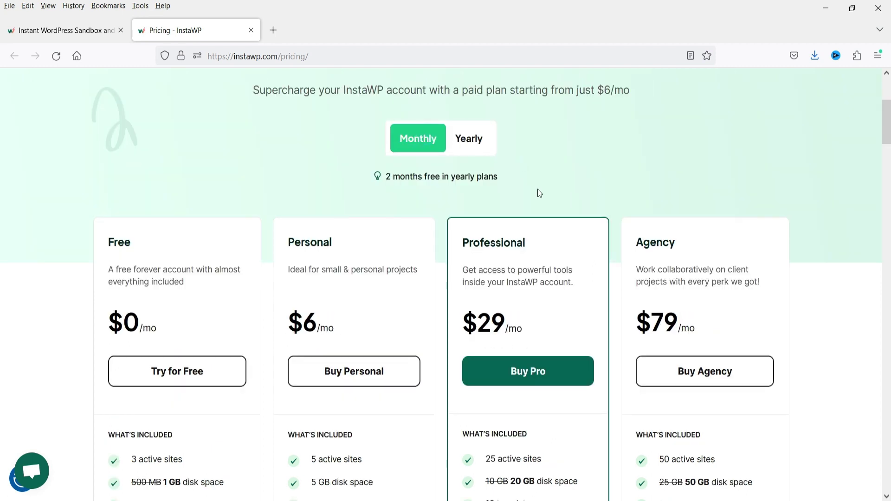
drag(463, 322, 538, 314)
click(539, 314)
drag(338, 328, 283, 320)
click(364, 317)
scroll(809, 227, down, 10)
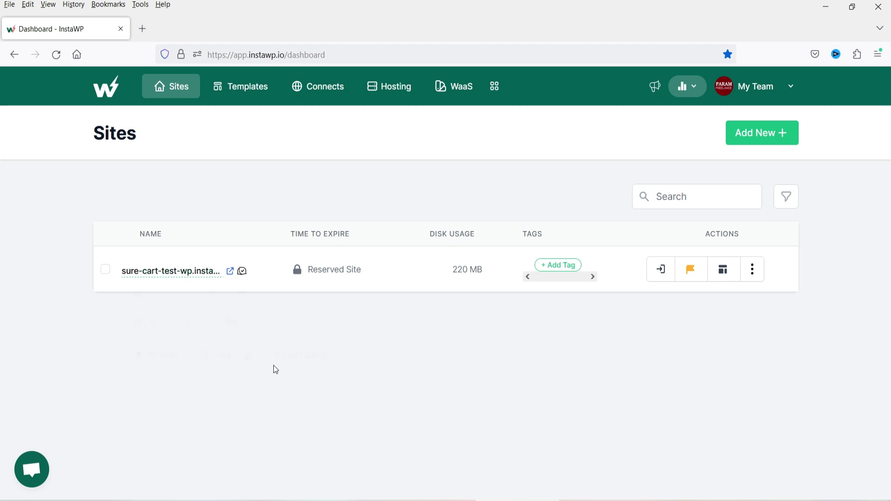
Open the new-site dialog from the Sites dashboard's Add New button, on From Scratch
mouse_move(165, 274)
click(755, 142)
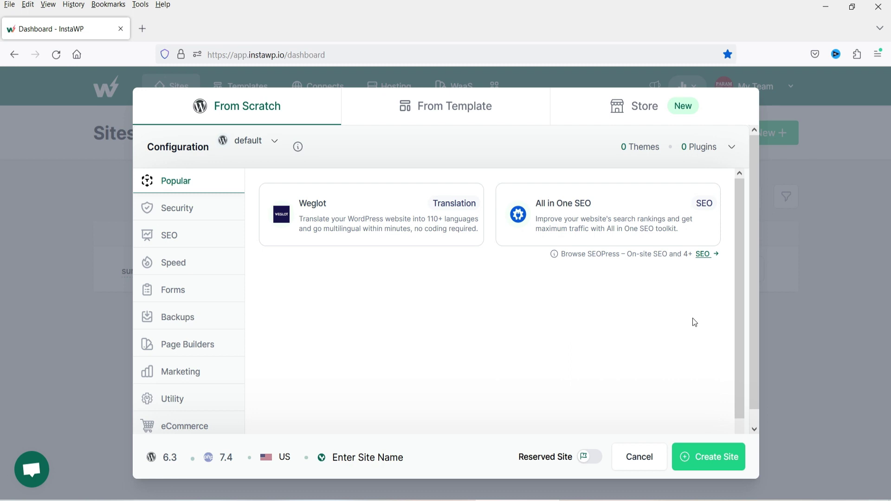
Browse the Security, SEO, Speed and Forms categories, adding Yoast SEO and Ninja Forms
click(163, 207)
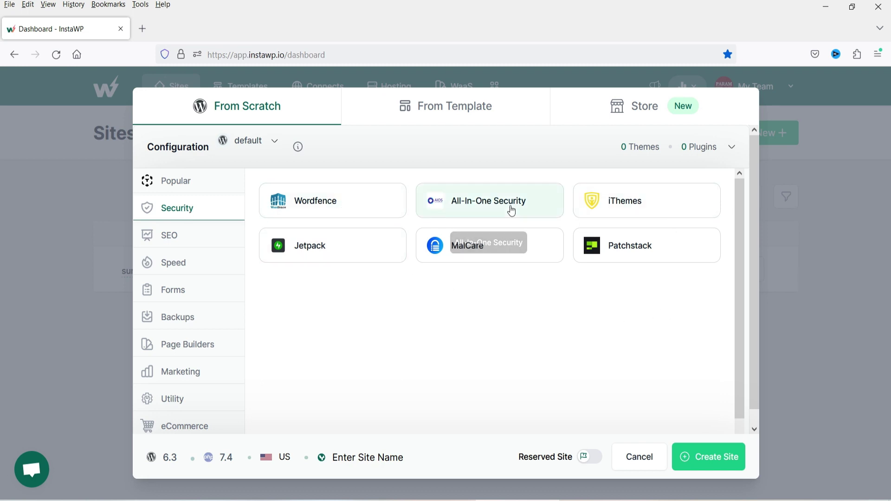
click(175, 240)
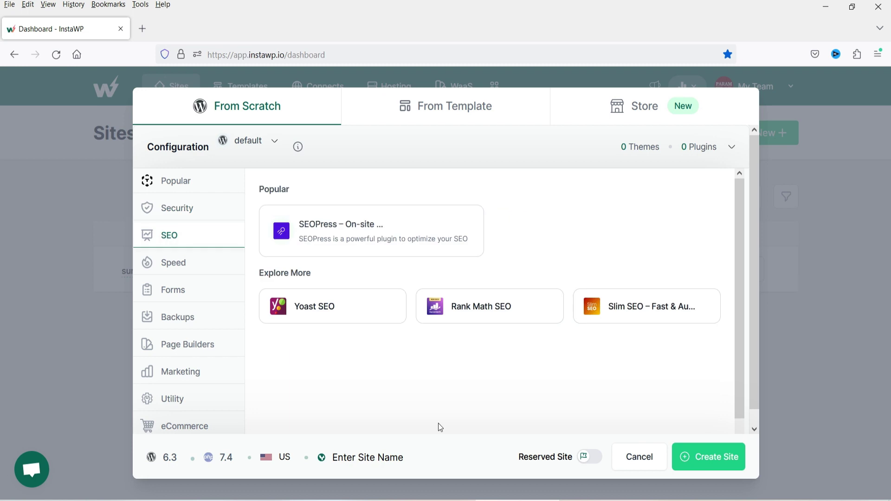
click(304, 313)
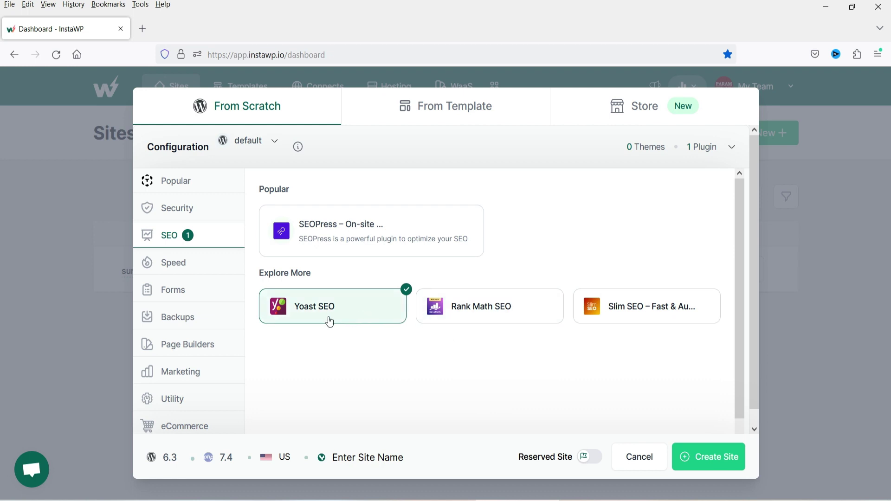
click(197, 262)
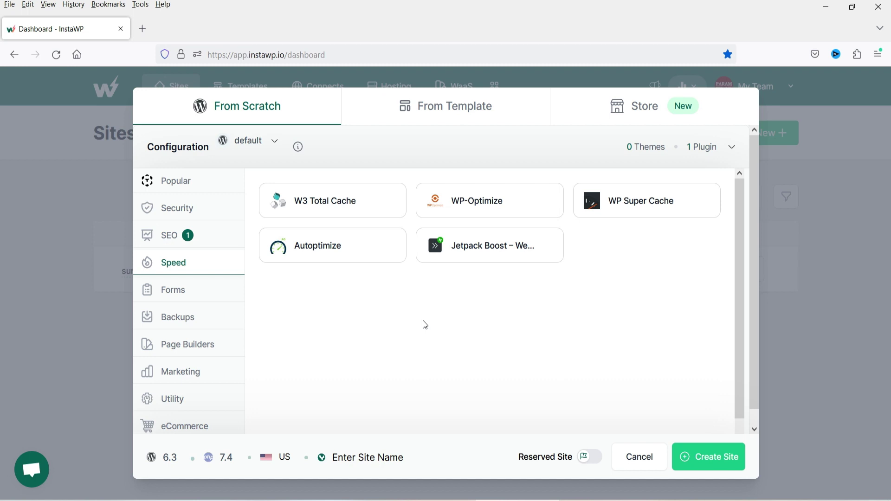
click(173, 290)
click(320, 250)
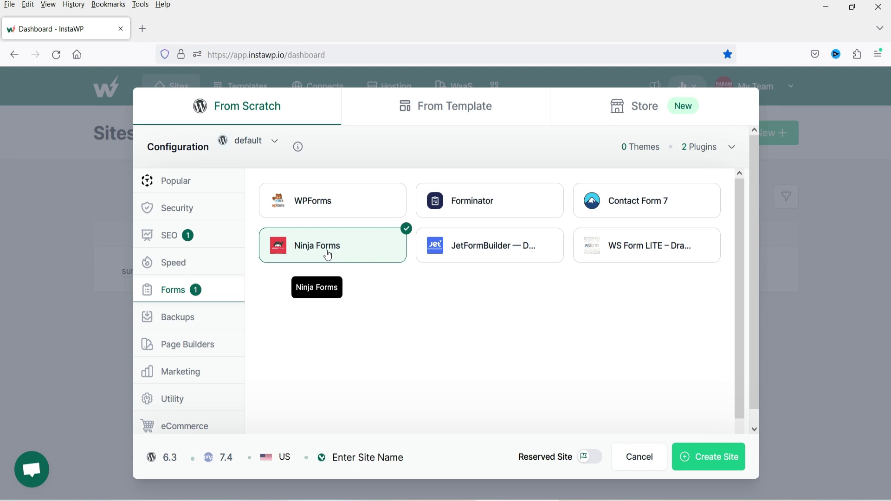
Add Elementor from Page Builders and look through the Backup, Marketing, Utility and eCommerce categories
click(183, 318)
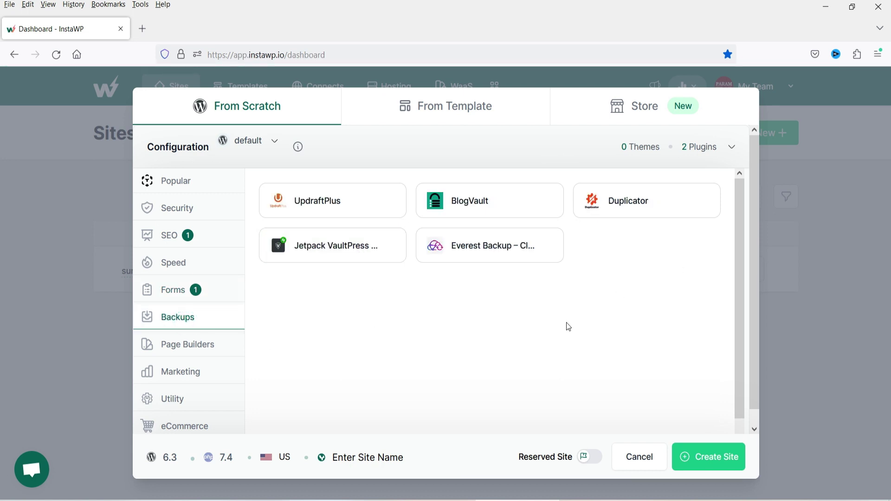
click(188, 345)
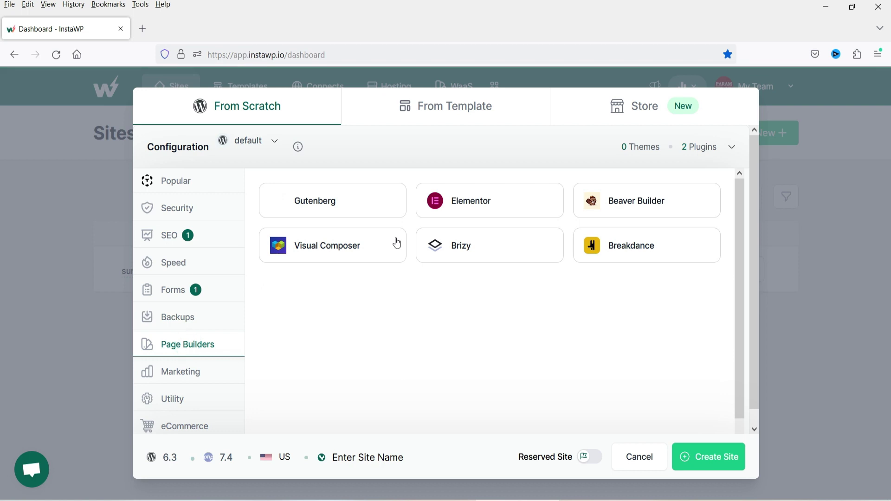
click(469, 210)
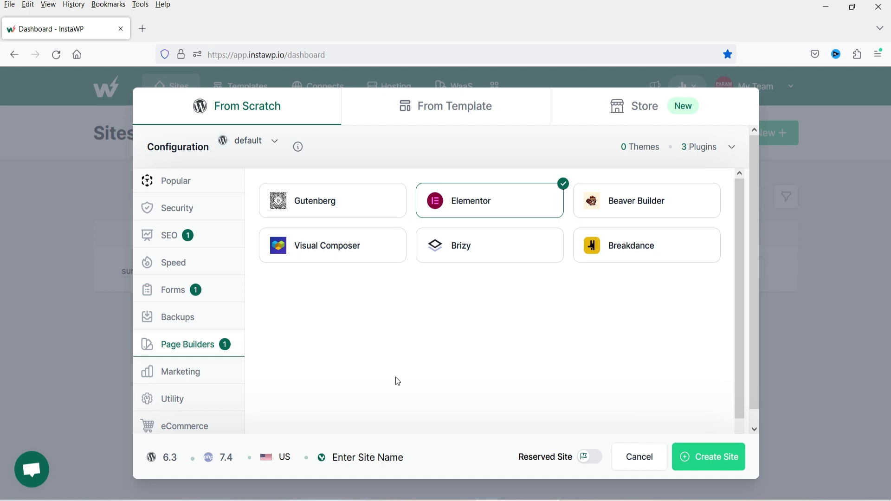
scroll(371, 387, down, 1)
click(172, 361)
click(193, 378)
click(202, 407)
scroll(561, 284, up, 1)
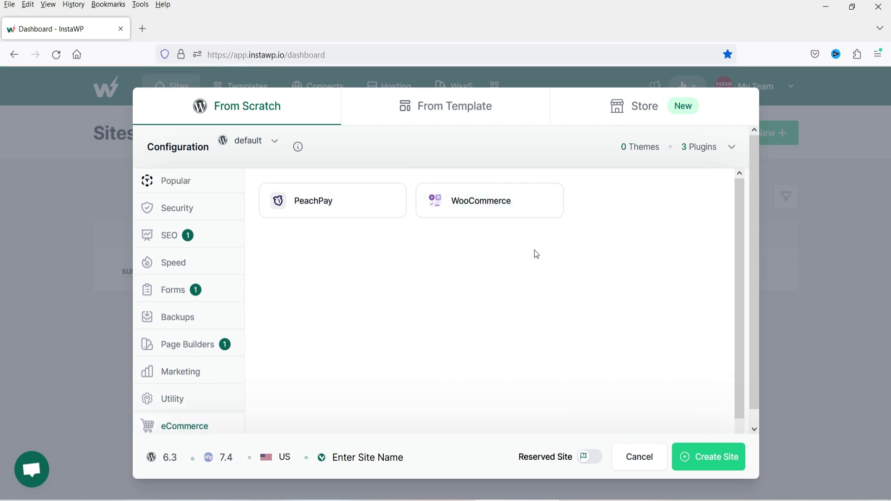
scroll(536, 254, down, 1)
click(274, 141)
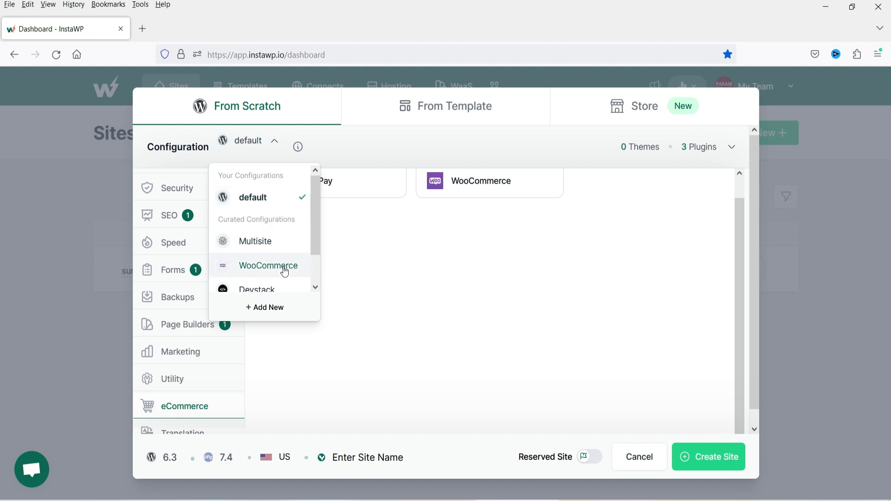
scroll(285, 269, down, 1)
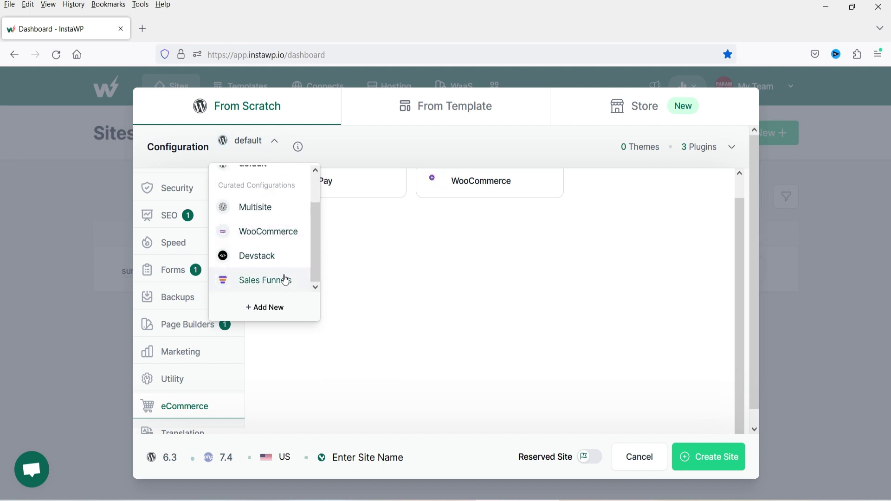
click(366, 248)
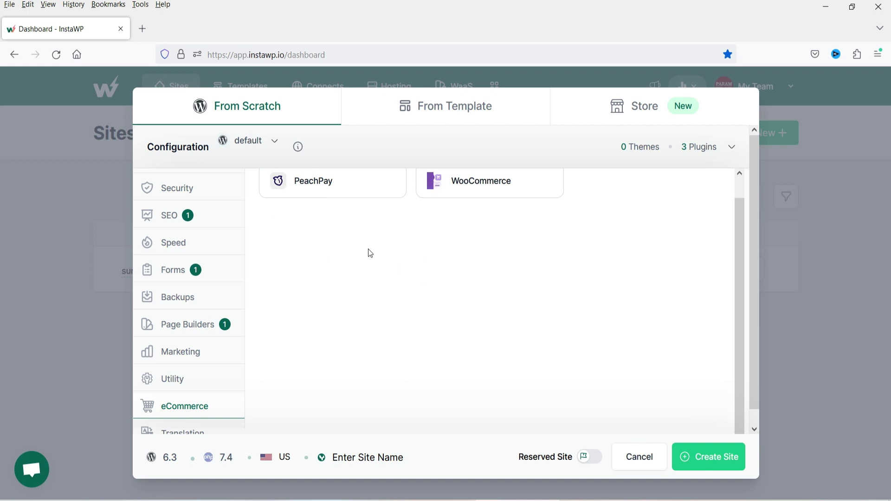
click(283, 466)
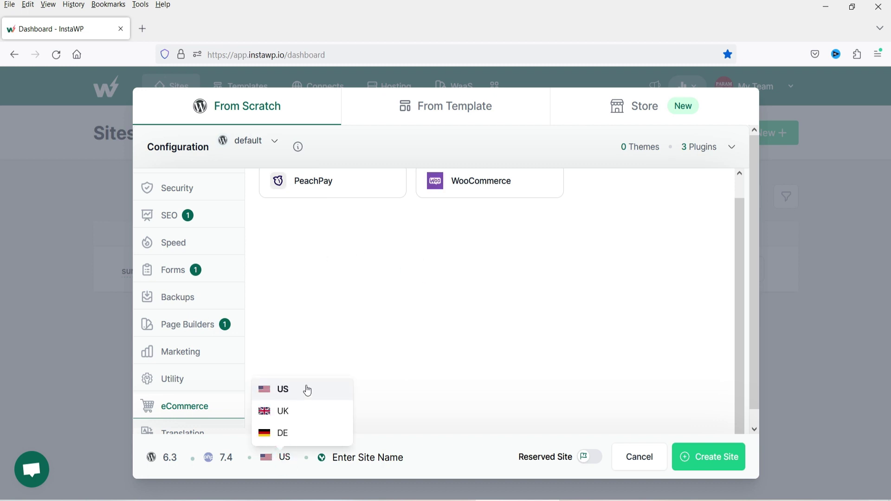
click(322, 388)
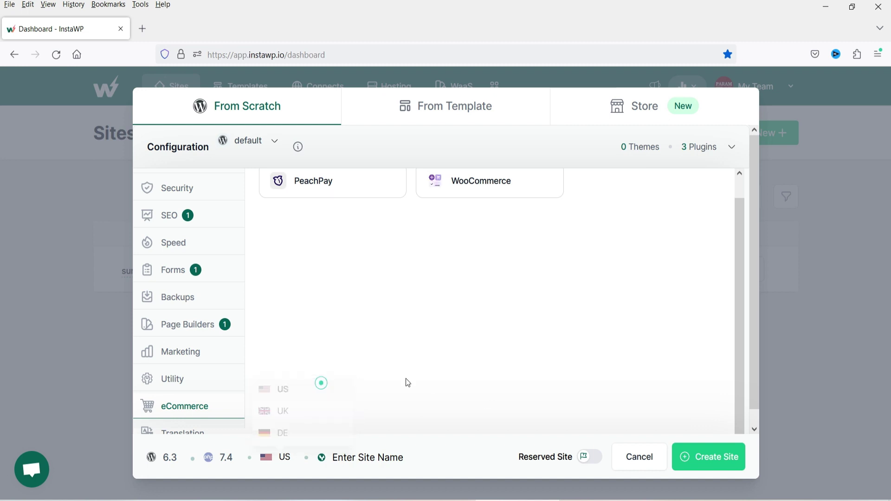
click(226, 459)
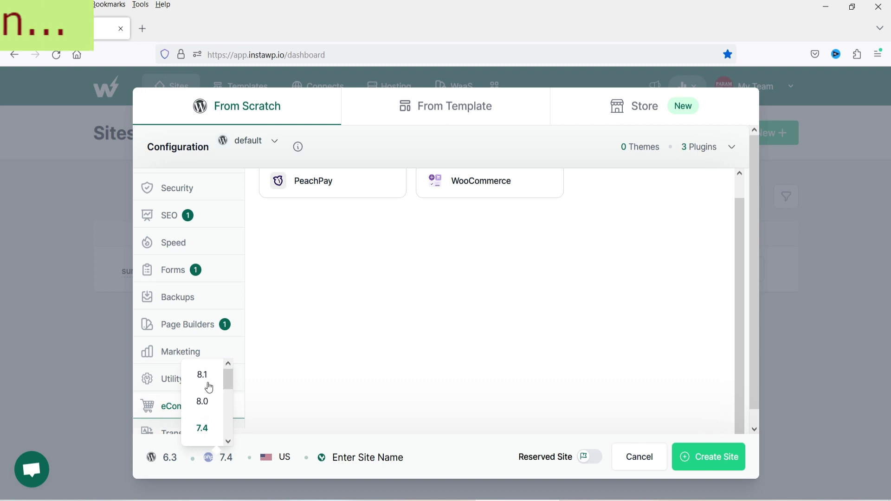
click(203, 427)
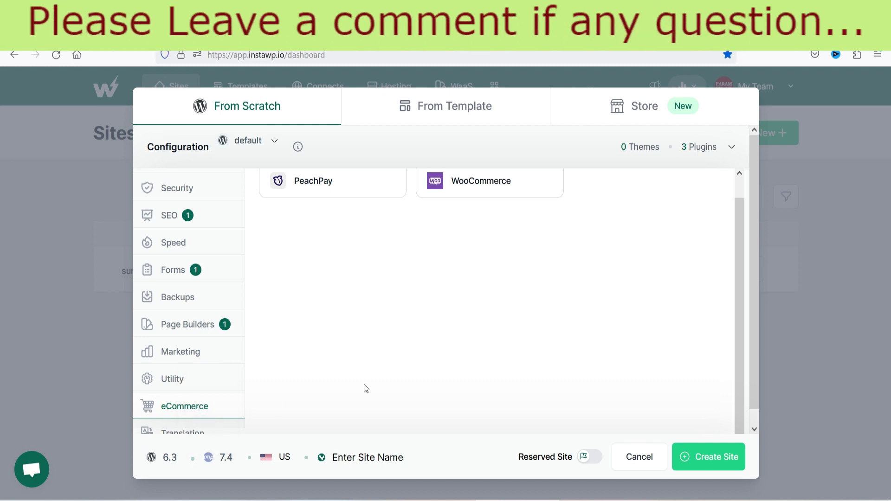
click(169, 457)
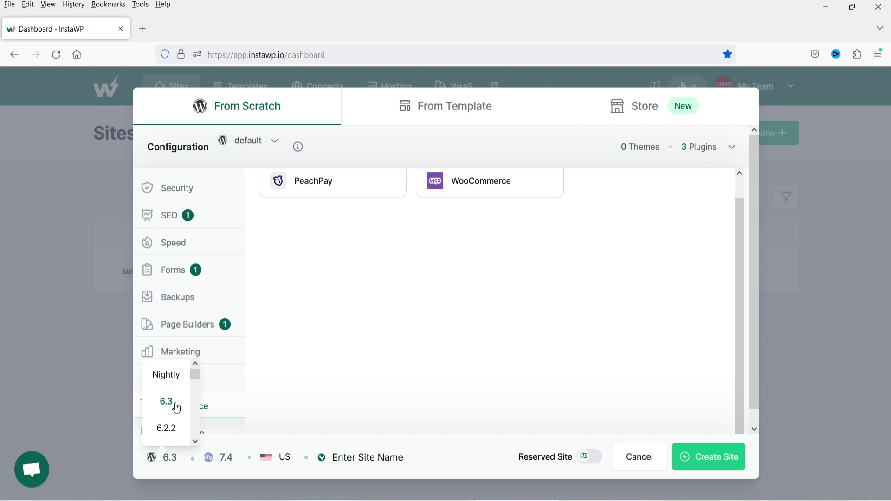
click(194, 441)
click(195, 440)
click(195, 441)
drag(194, 382, 200, 355)
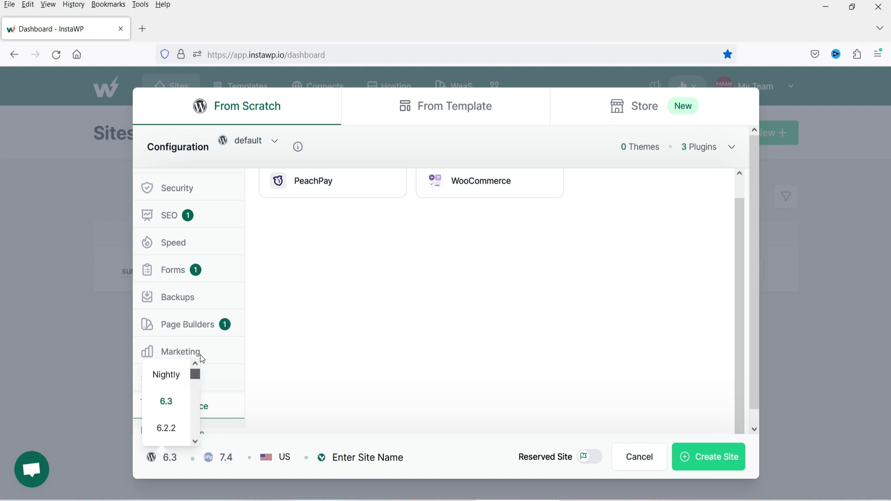
click(165, 404)
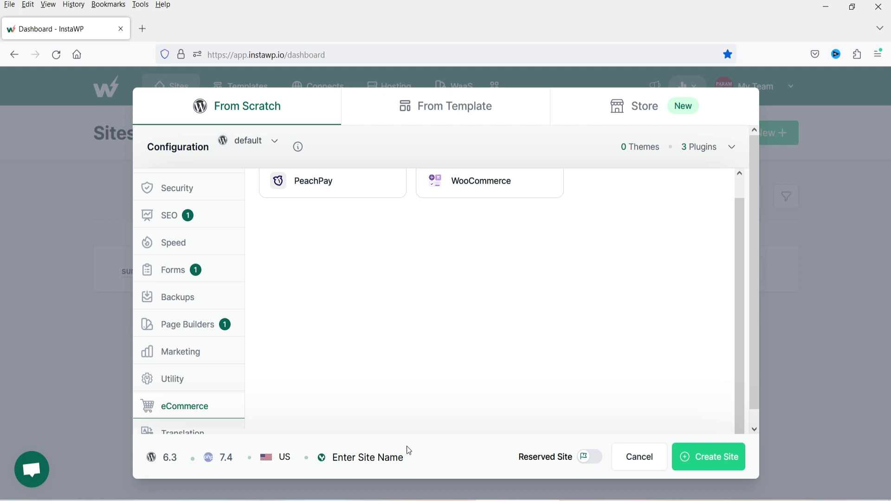
Name the site 'astra-woocommerce-demo' on instawp.xyz and press Create Site
click(378, 459)
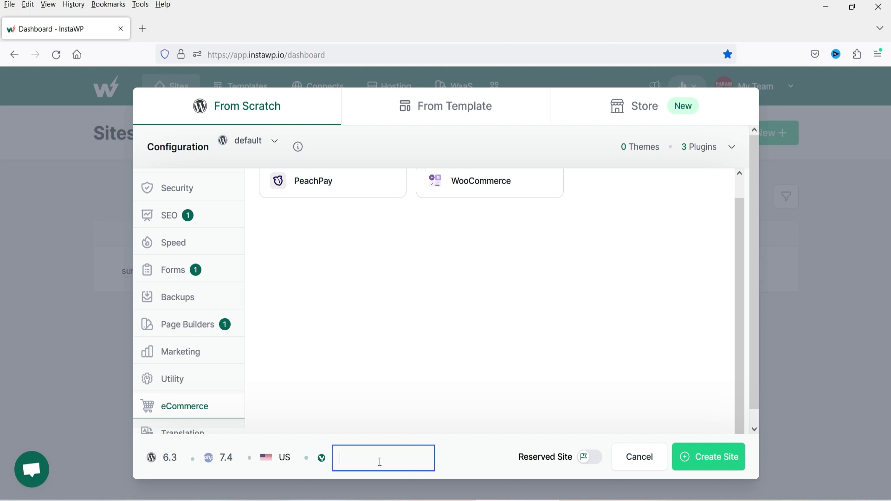
text(astra-woo)
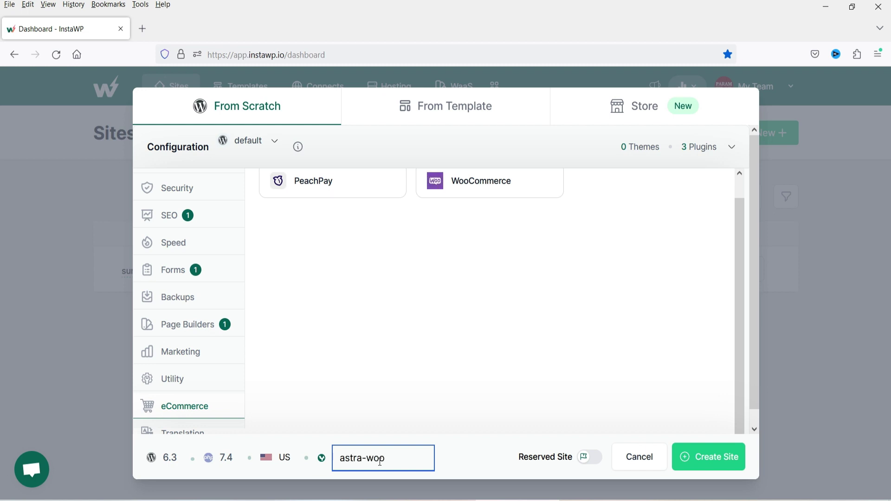
text(commerce-demo)
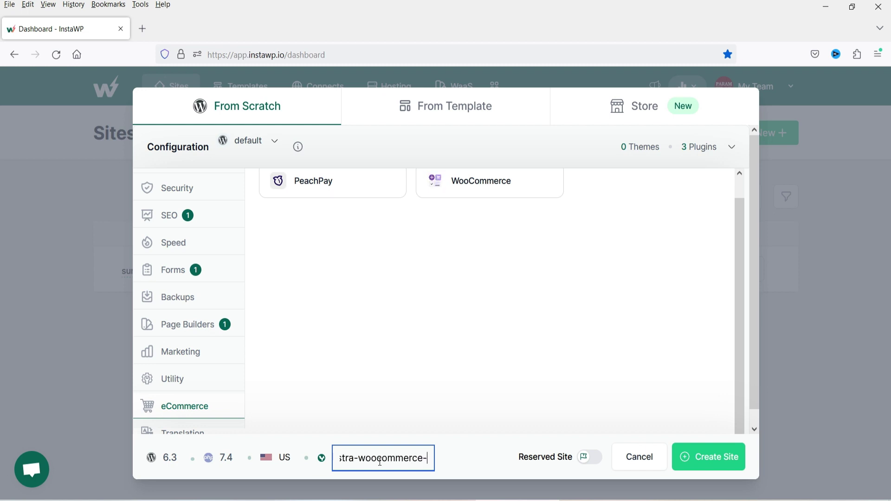
click(464, 467)
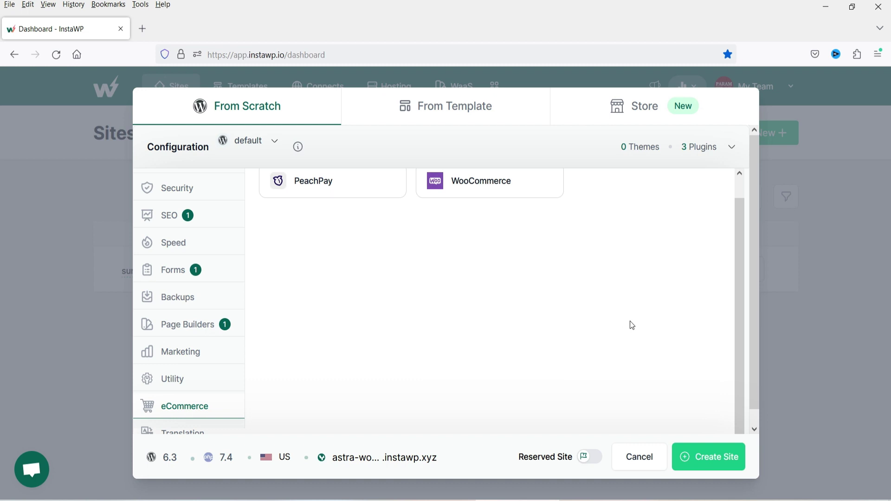
scroll(630, 324, up, 2)
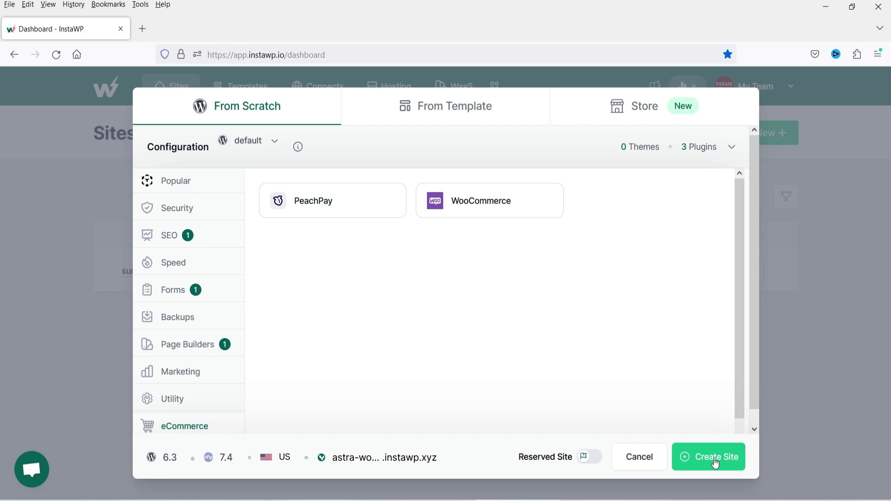
click(714, 458)
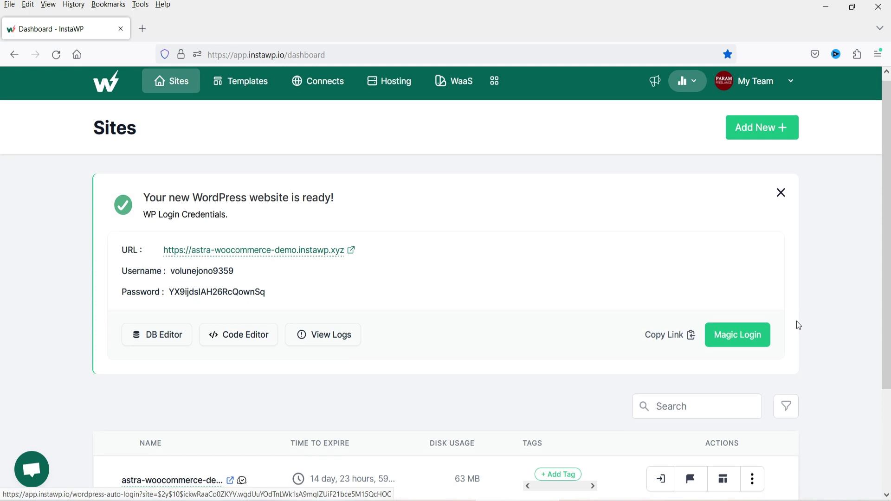
Use Magic Login on the ready astra-woocommerce-demo site to open its WordPress admin
scroll(795, 324, down, 3)
click(748, 208)
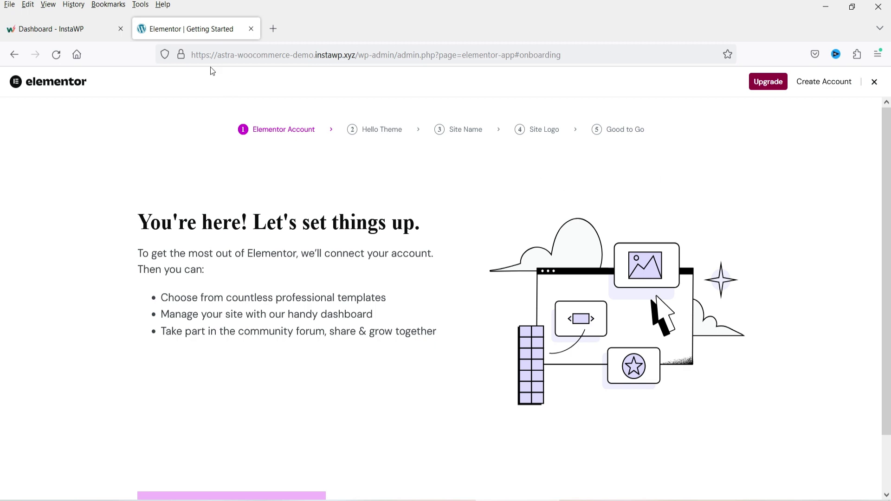
Skip the Elementor onboarding, view the live site in a new tab, then return to the admin dashboard
click(874, 84)
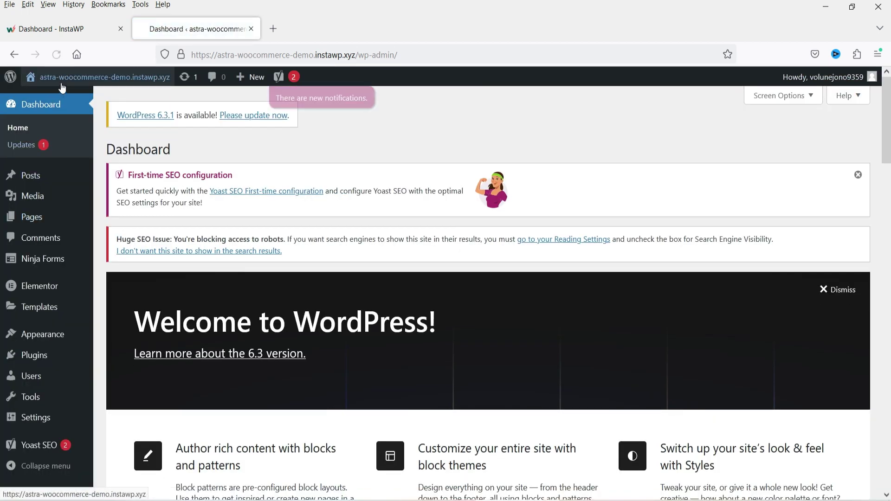
mouse_move(93, 77)
right_click(50, 96)
key(Escape)
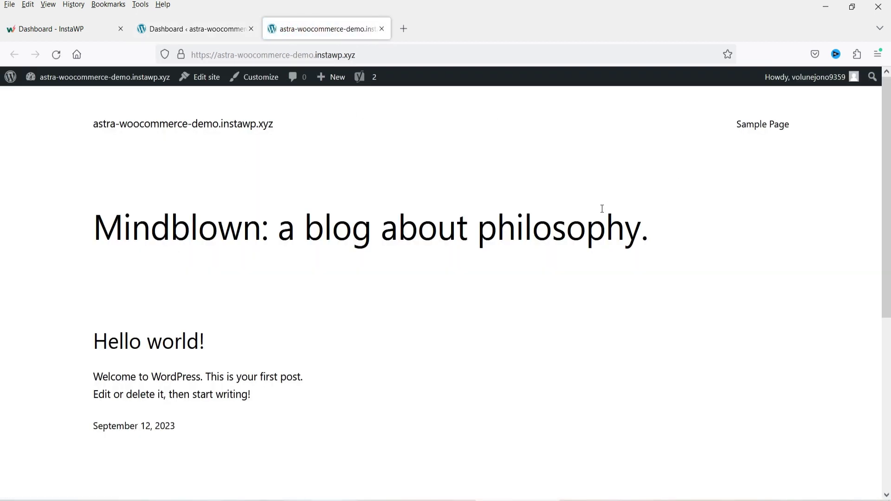
scroll(601, 207, down, 5)
scroll(559, 221, up, 5)
click(190, 29)
Review Appearance > Themes and its Add New page, then Installed Plugins, and go back to InstaWP
mouse_move(55, 342)
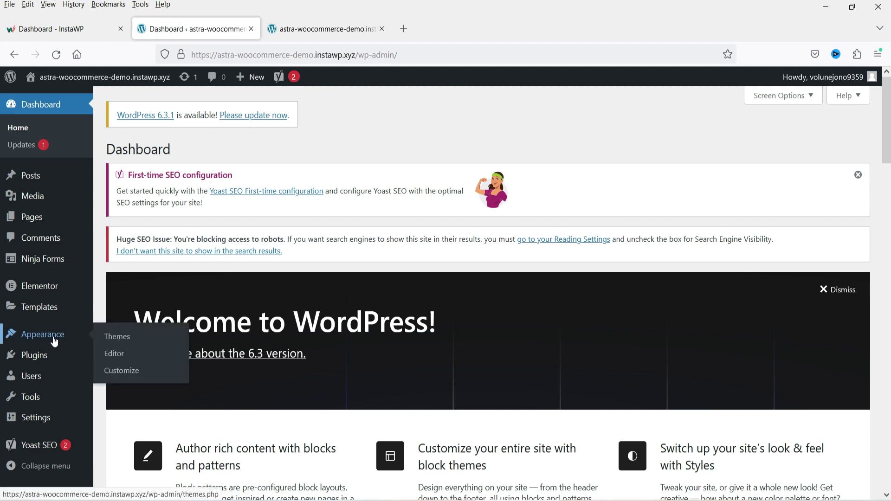
click(117, 336)
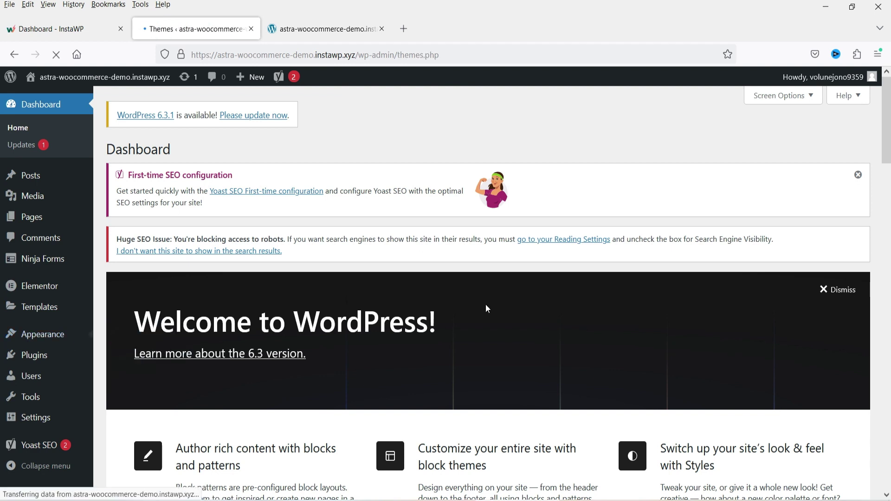
scroll(485, 305, down, 2)
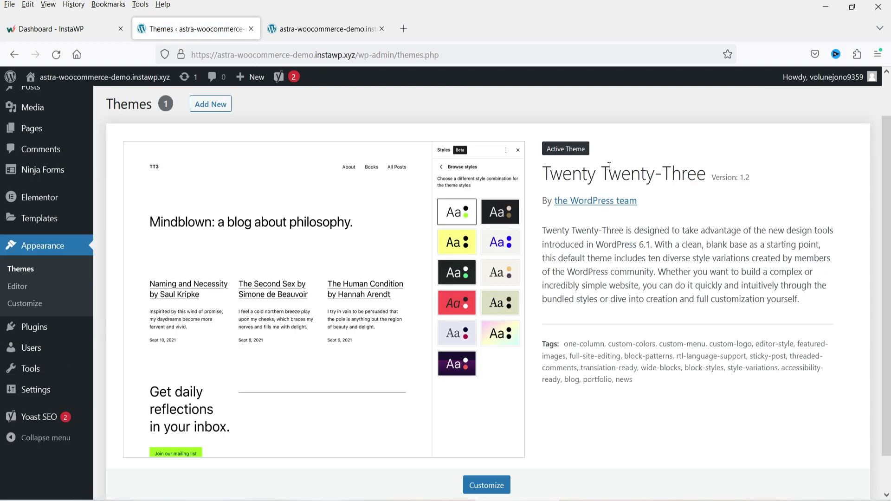
scroll(761, 288, up, 2)
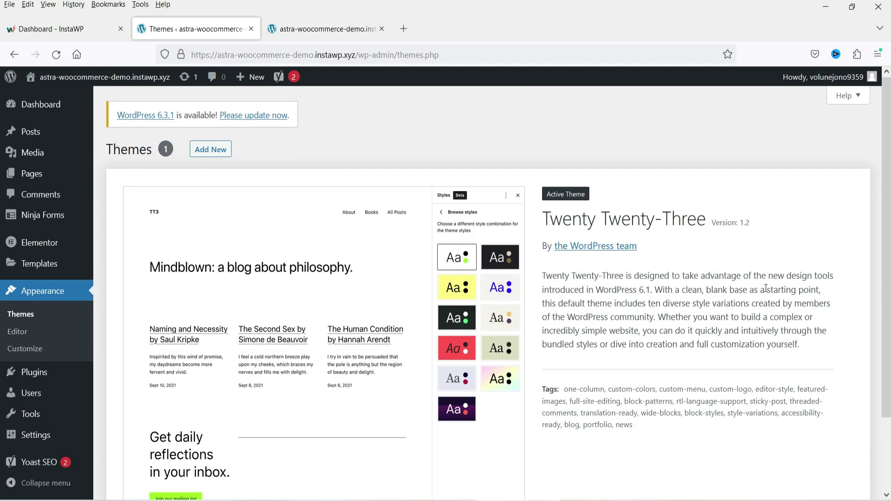
click(226, 149)
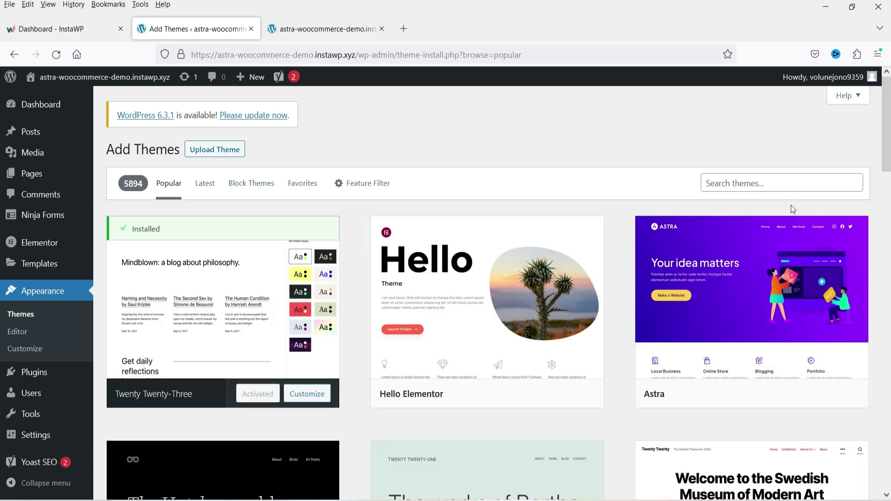
scroll(641, 237, down, 8)
scroll(641, 236, up, 8)
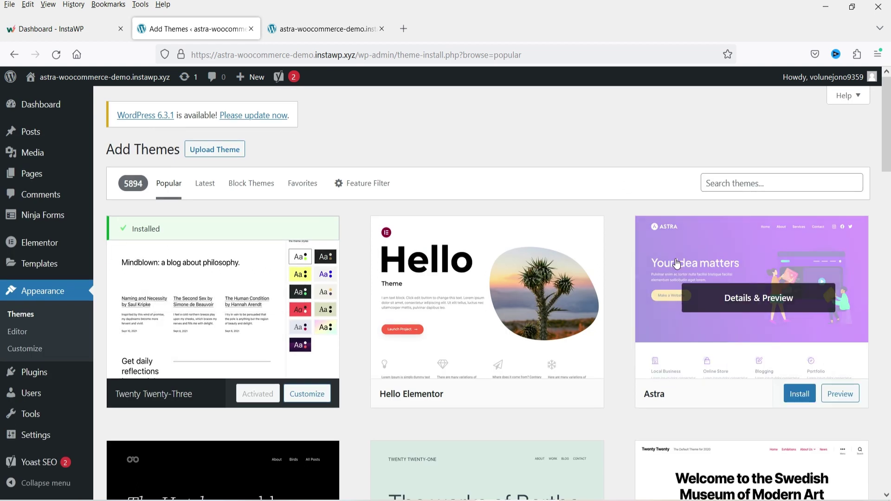
click(35, 372)
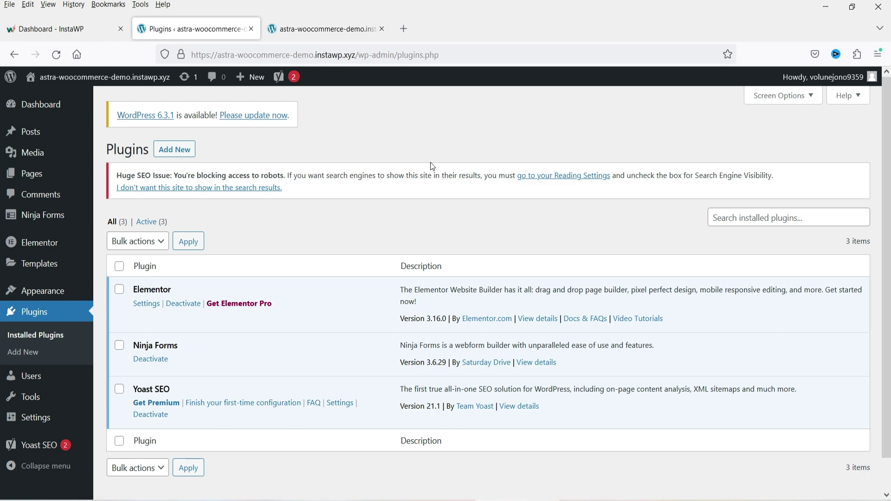
click(20, 28)
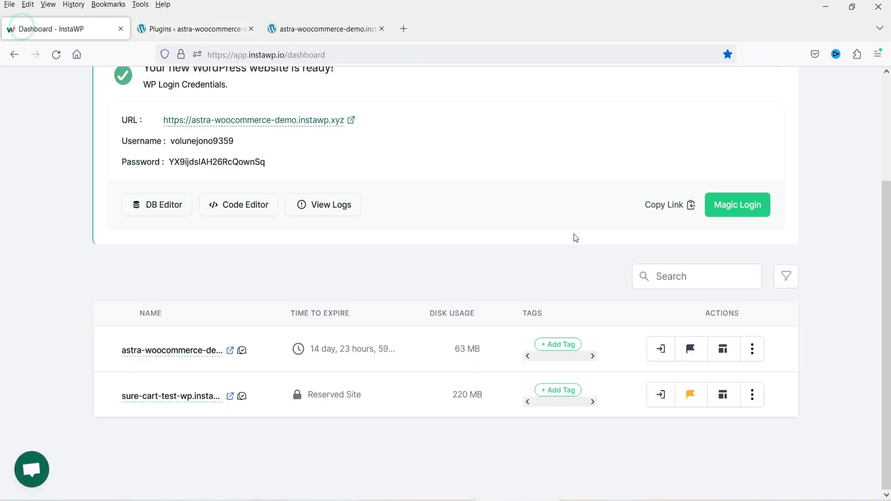
Show the Sites list and cancel reserving the astra-woocommerce-demo site
scroll(186, 171, up, 5)
click(162, 89)
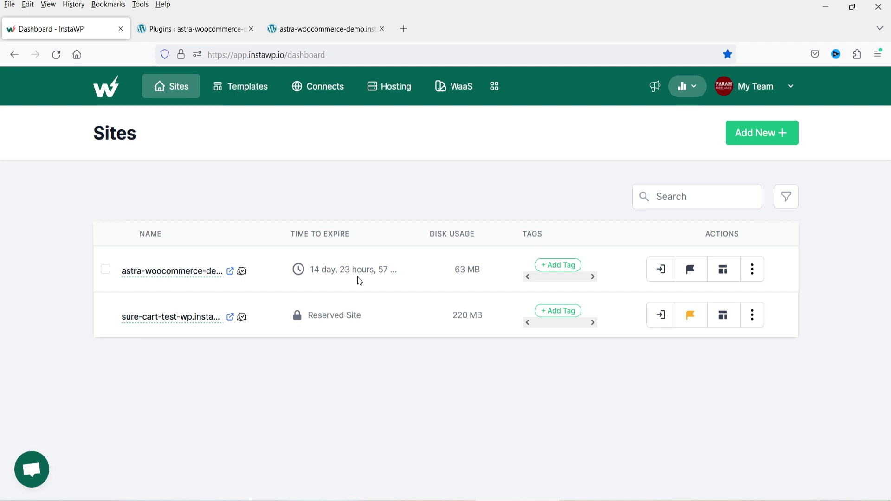
click(690, 274)
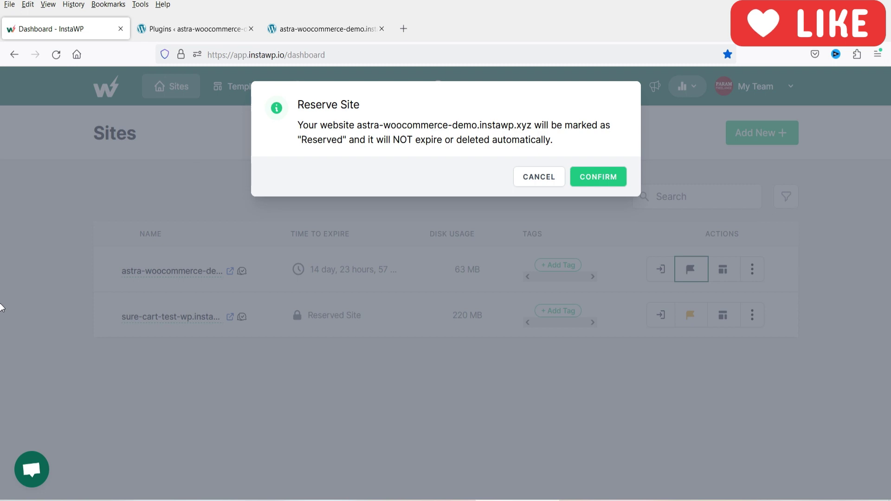
click(527, 184)
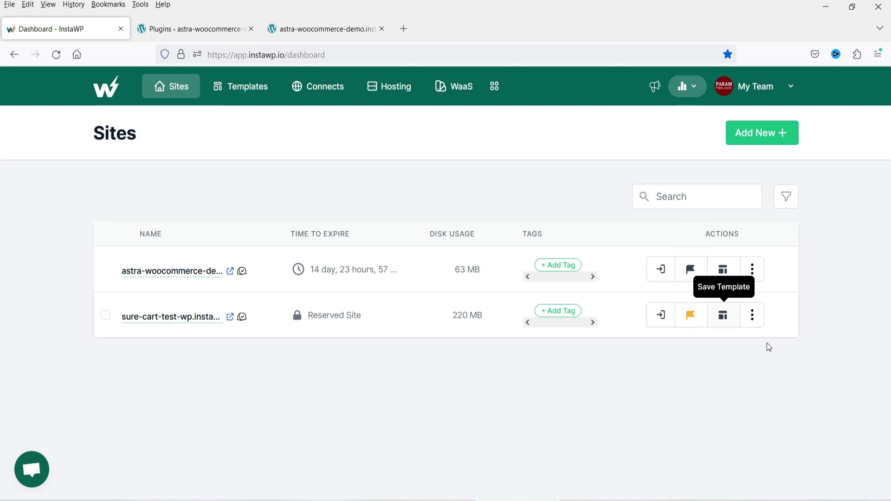
Start a template from astra-woocommerce-demo and name it 'Elementor-starter-333'
click(197, 29)
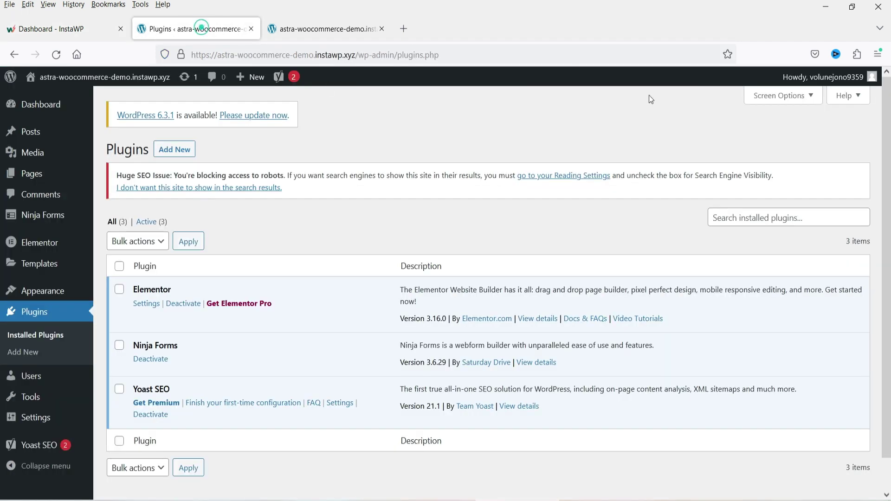
click(88, 40)
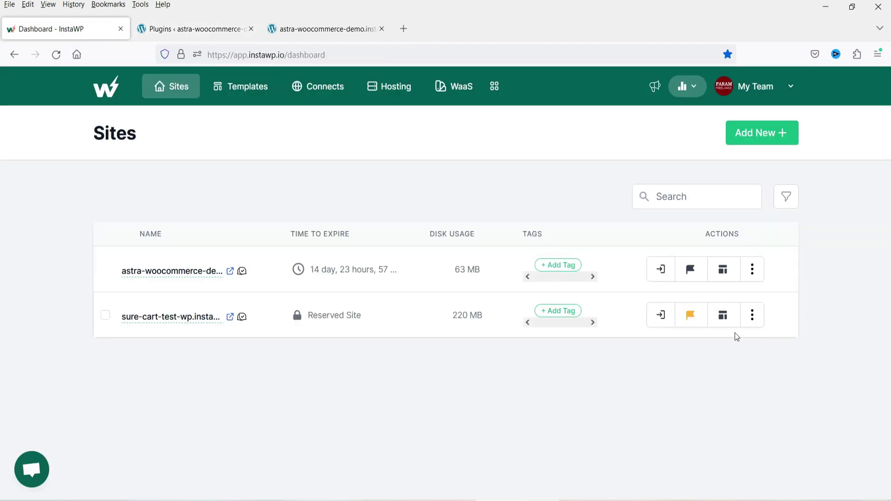
click(722, 274)
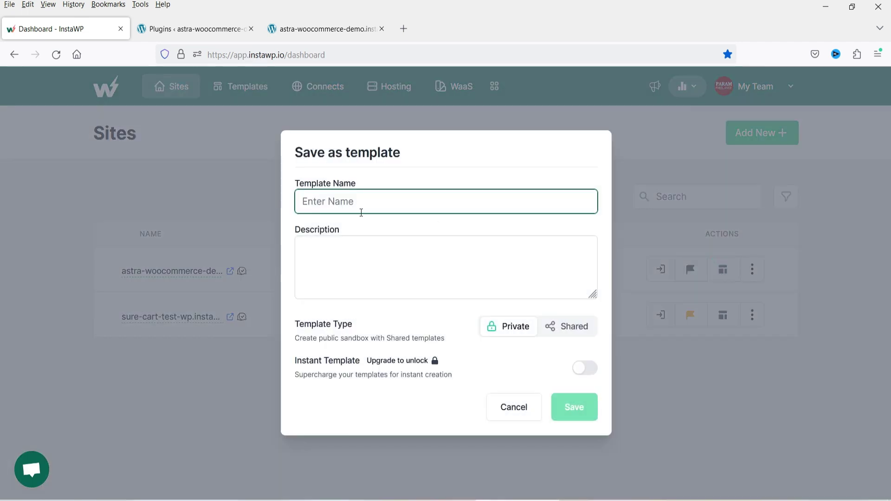
text(Elemento)
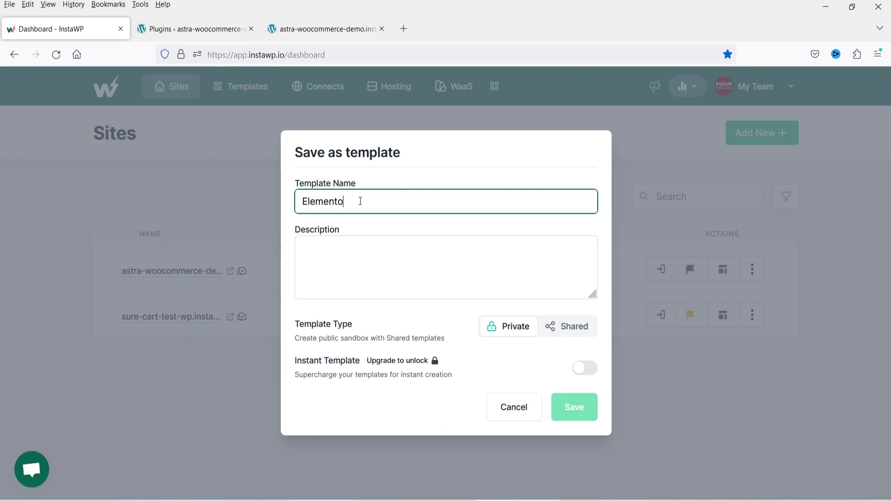
text(r starter)
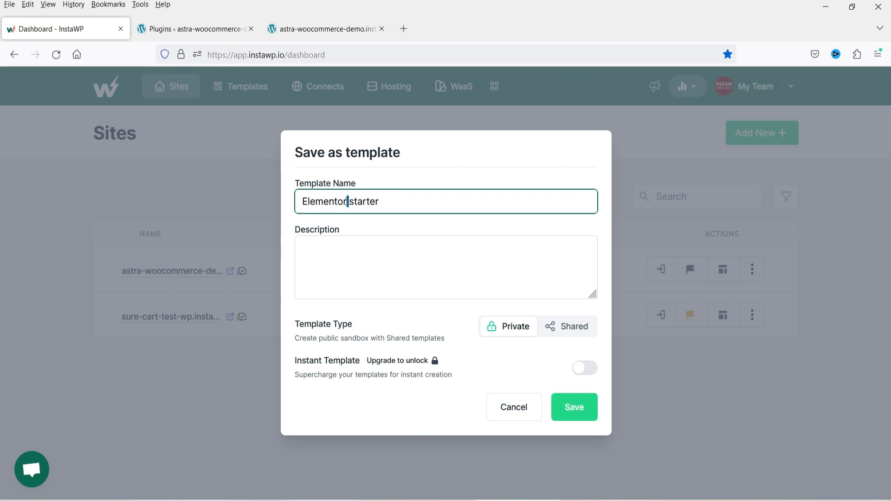
key(BackSpace)
text(-)
click(408, 201)
text(-)
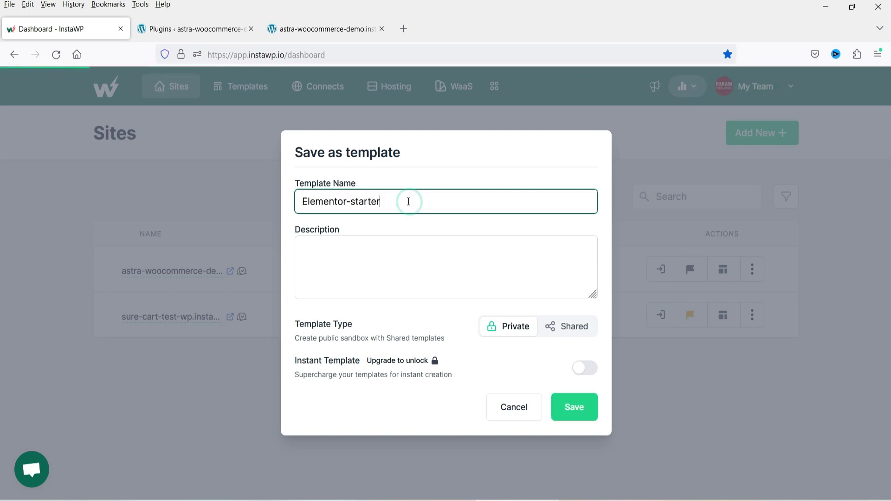
text(333)
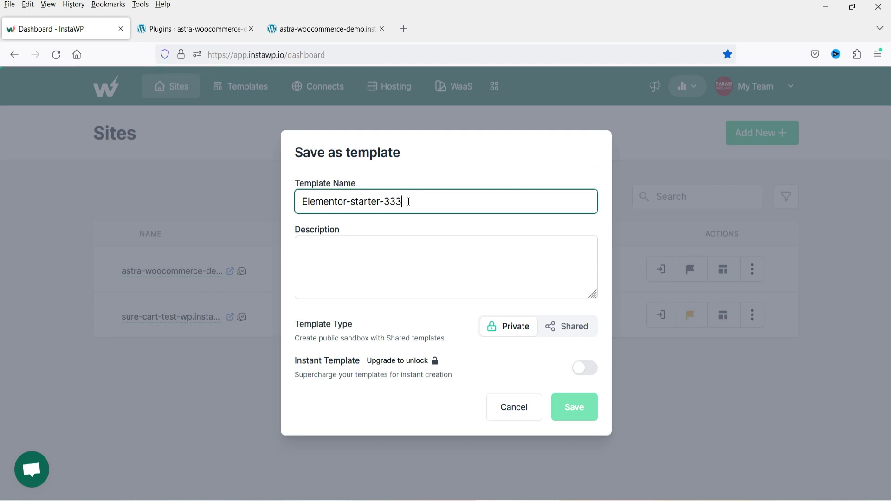
click(417, 255)
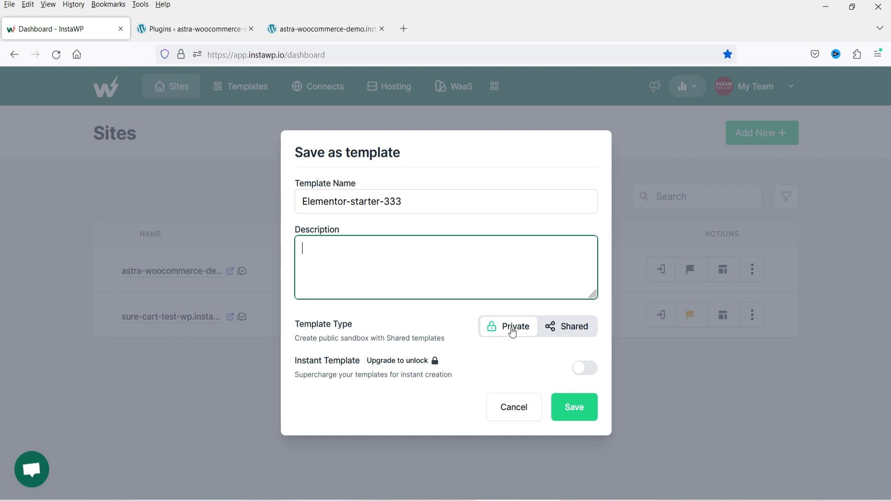
Describe the template as 'Elementor starter template' and save it as private
click(363, 255)
text(Ele)
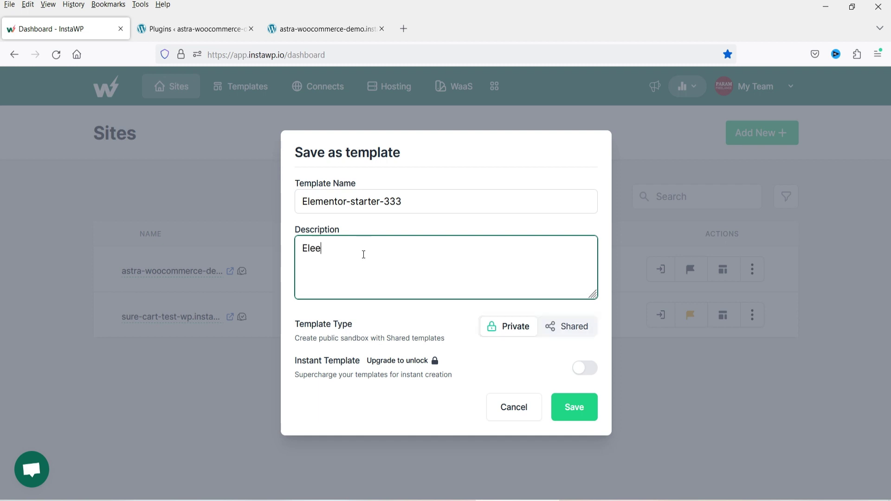
text(mentor starter template)
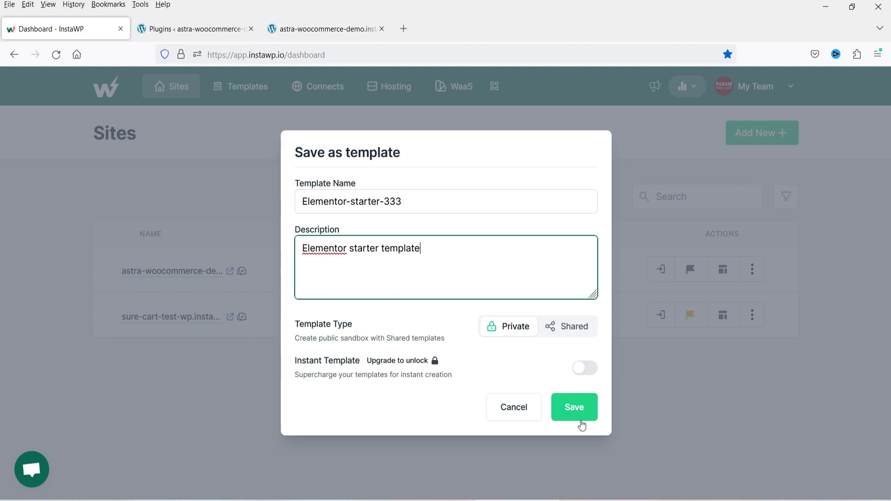
click(513, 407)
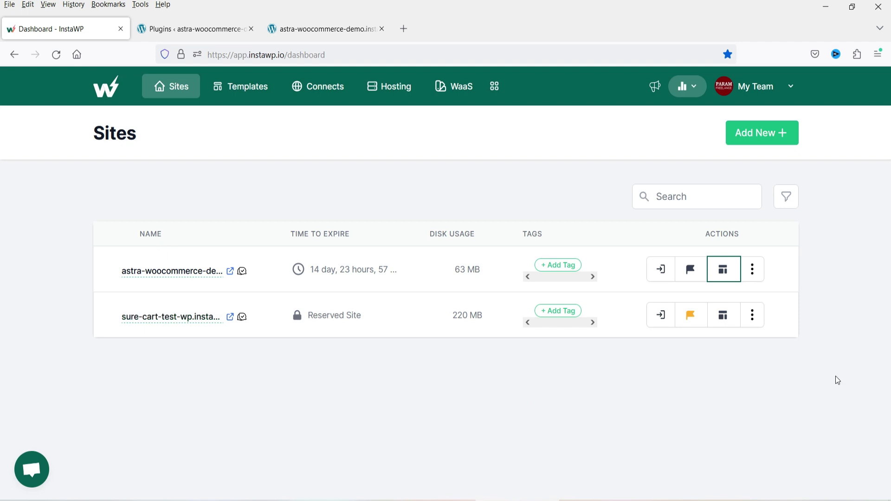
View the demo site's saved versions, then close the versions panel
click(752, 272)
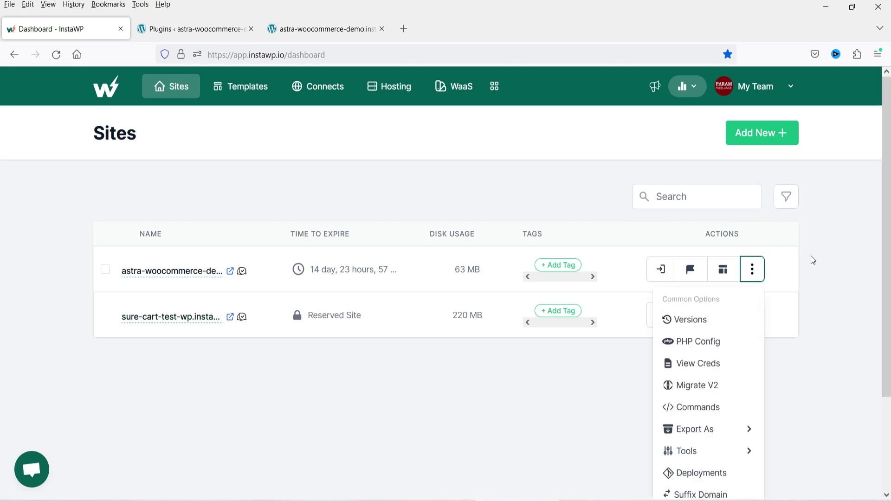
scroll(812, 258, down, 2)
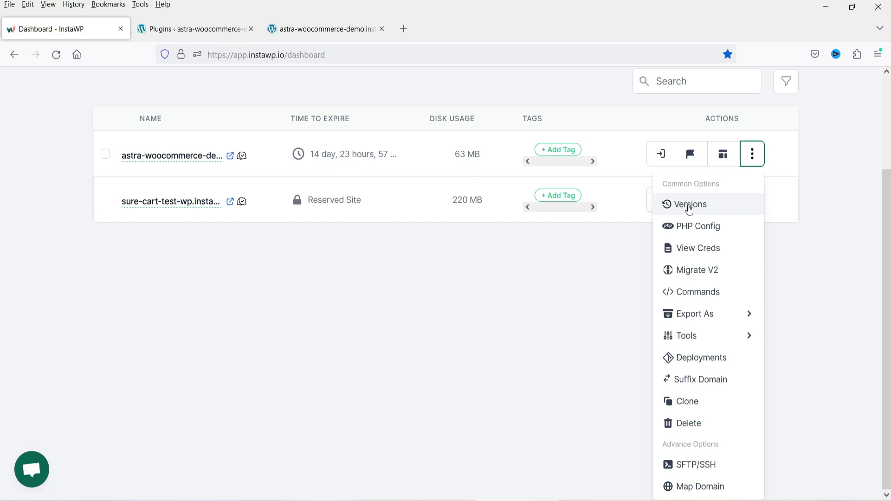
click(685, 211)
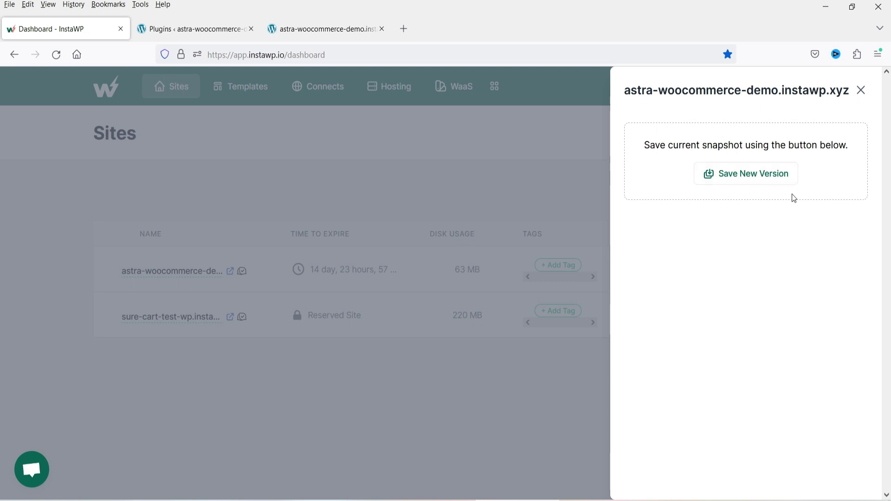
click(861, 90)
Look over the demo site's PHP Config settings, then return to the Sites list
click(752, 269)
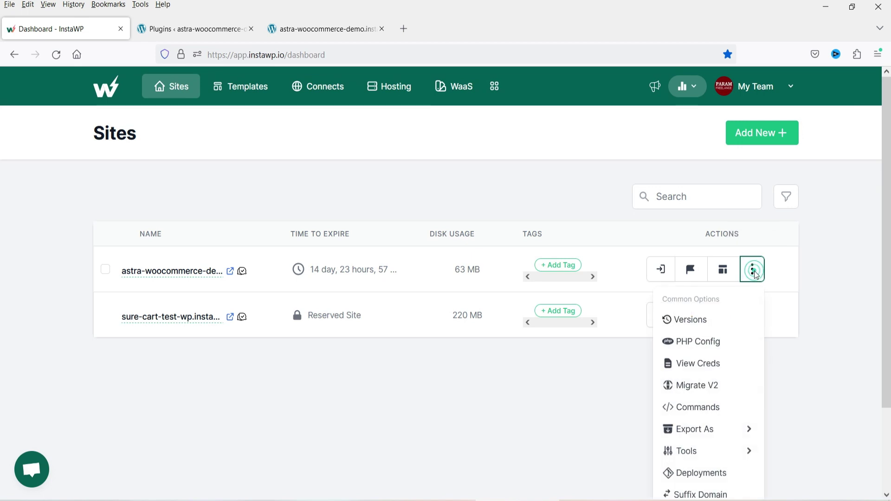
click(714, 346)
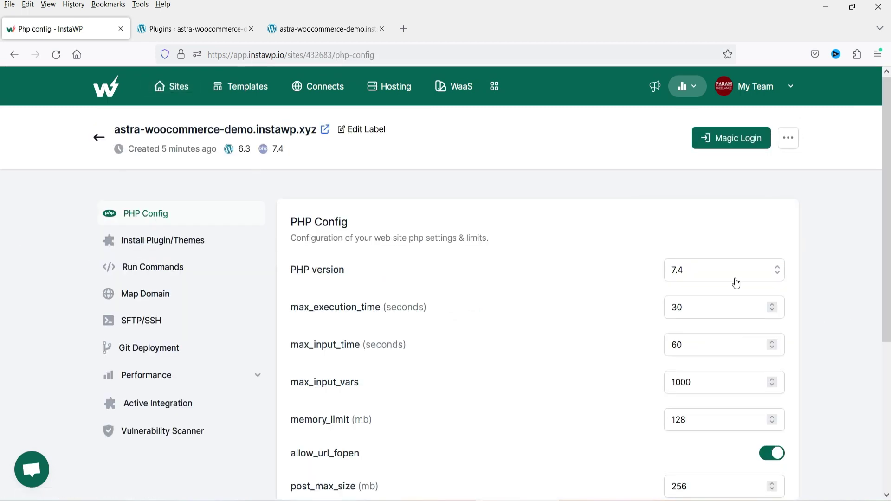
scroll(733, 280, down, 2)
scroll(353, 343, up, 2)
click(98, 138)
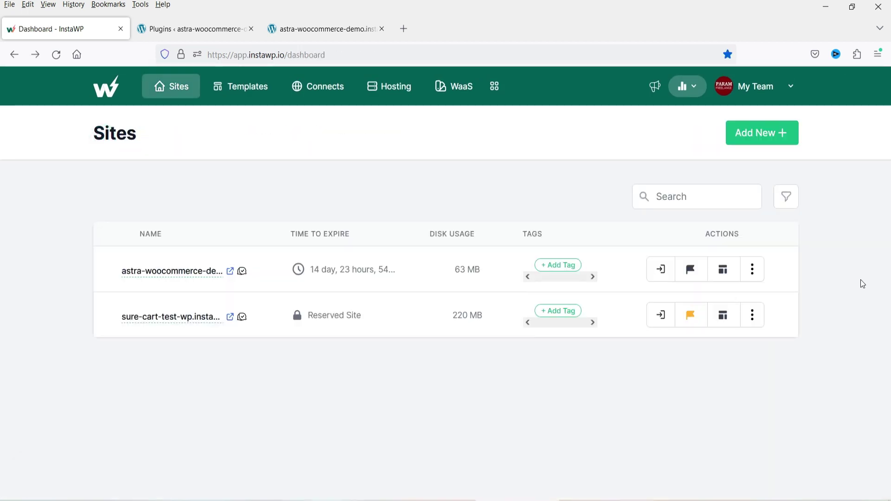
click(752, 269)
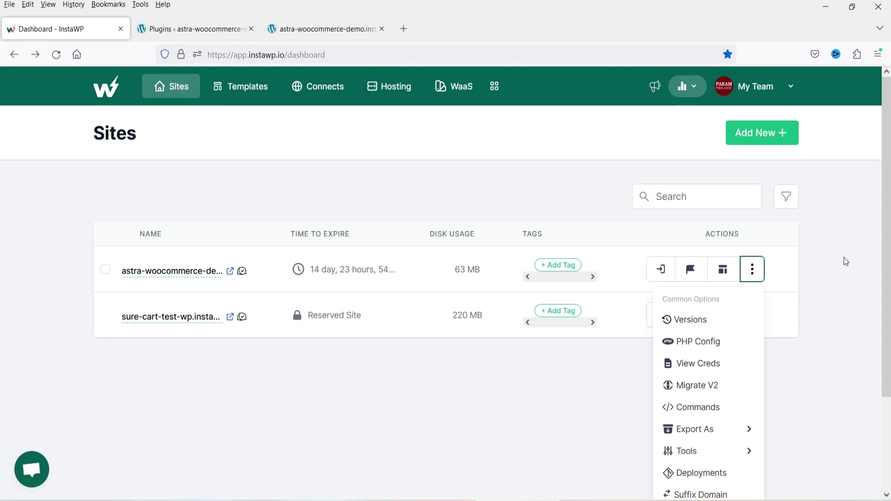
scroll(710, 258, down, 2)
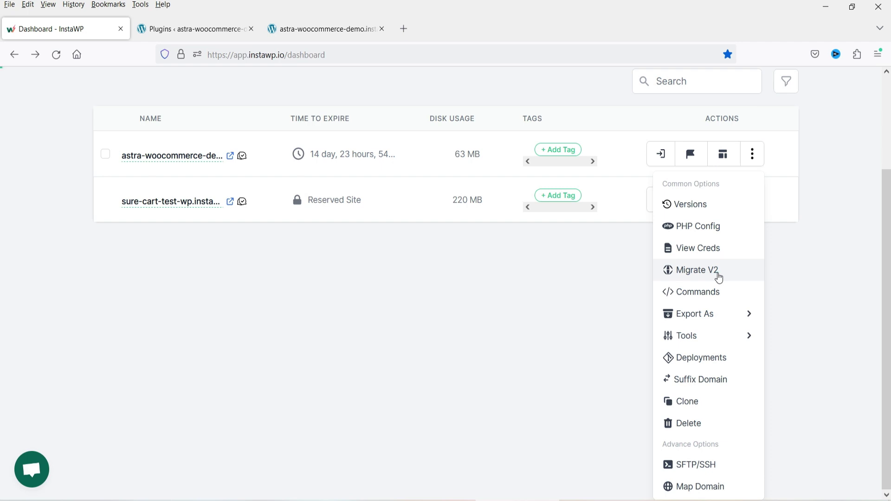
click(717, 273)
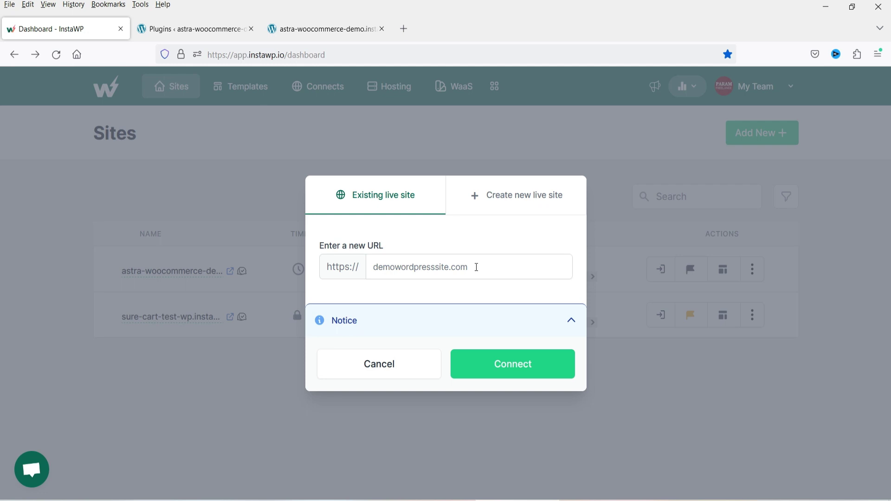
click(35, 254)
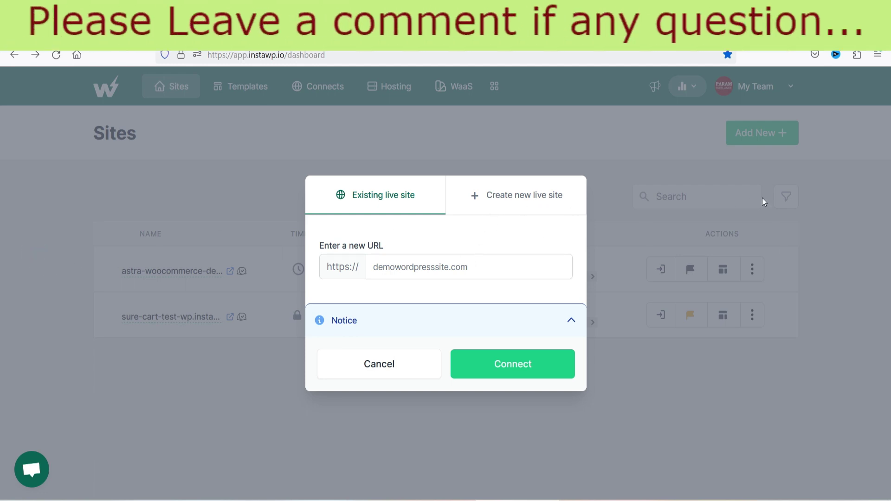
click(378, 361)
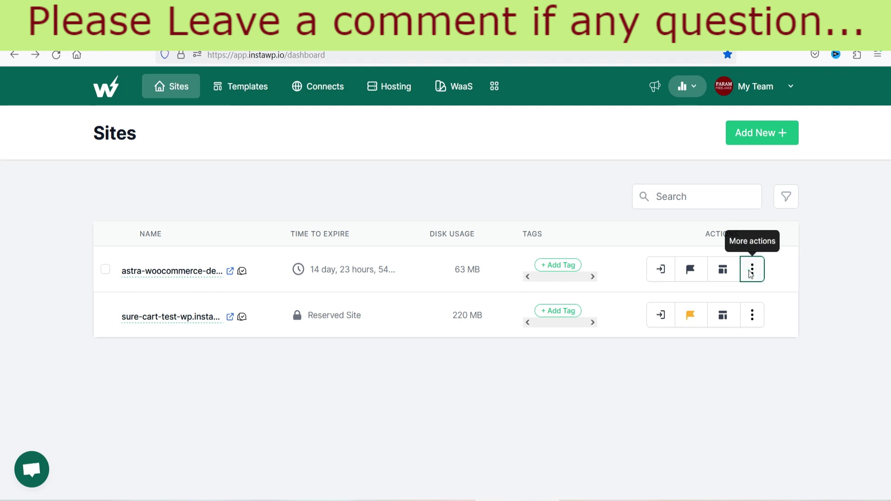
click(751, 272)
click(718, 408)
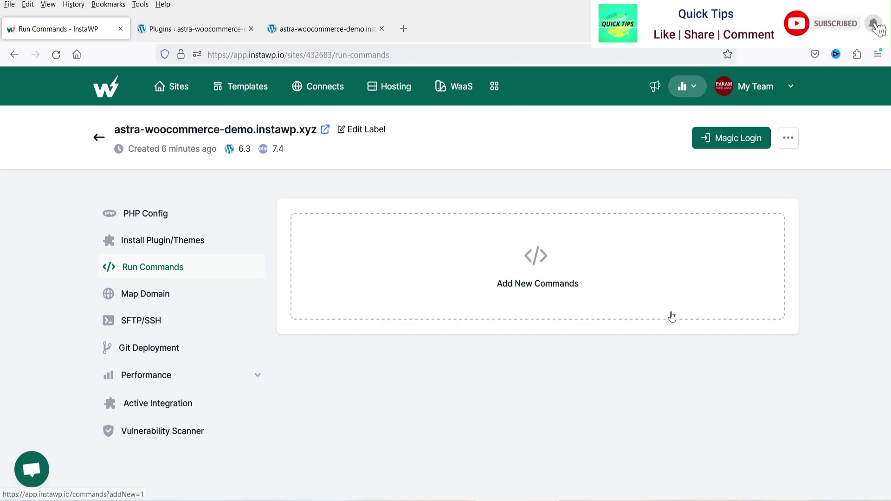
click(427, 290)
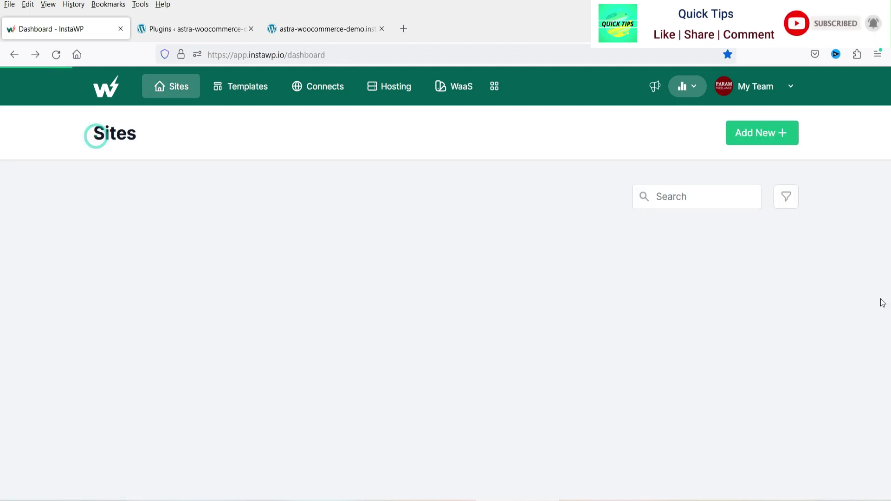
Open the demo site's database in Adminer via Tools > DB Editor and browse its 29 tables
click(756, 273)
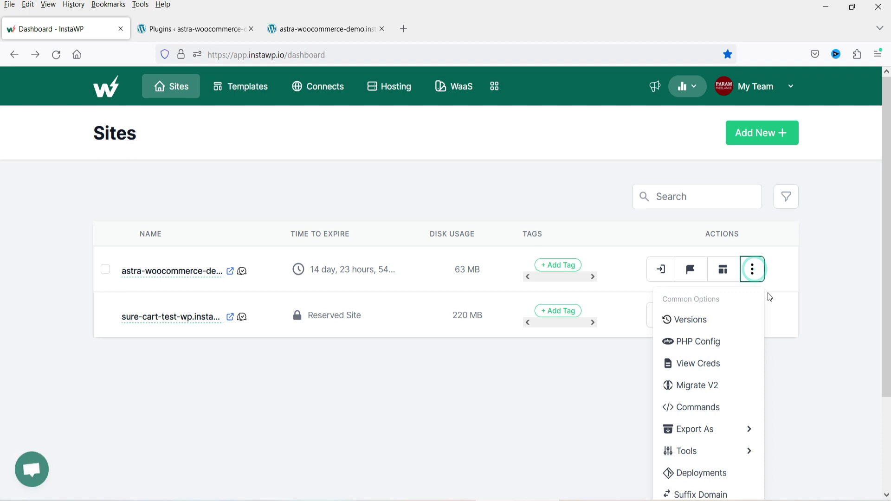
scroll(776, 299, down, 3)
mouse_move(682, 318)
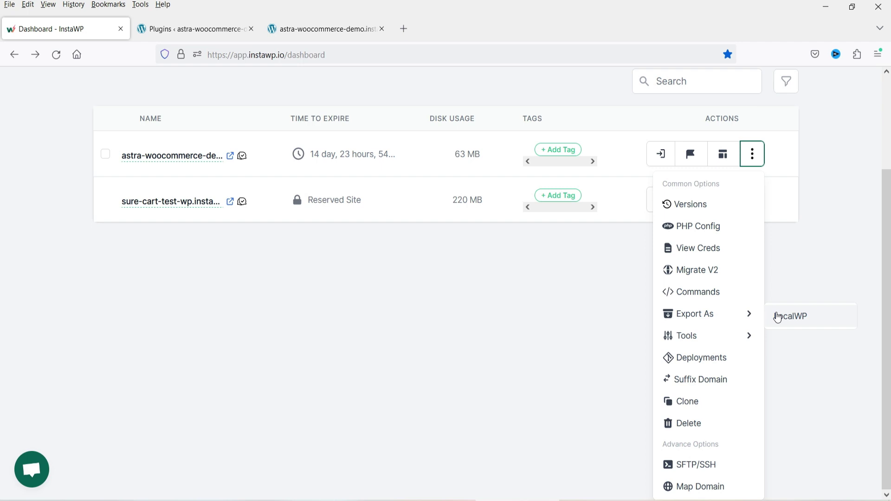
mouse_move(747, 337)
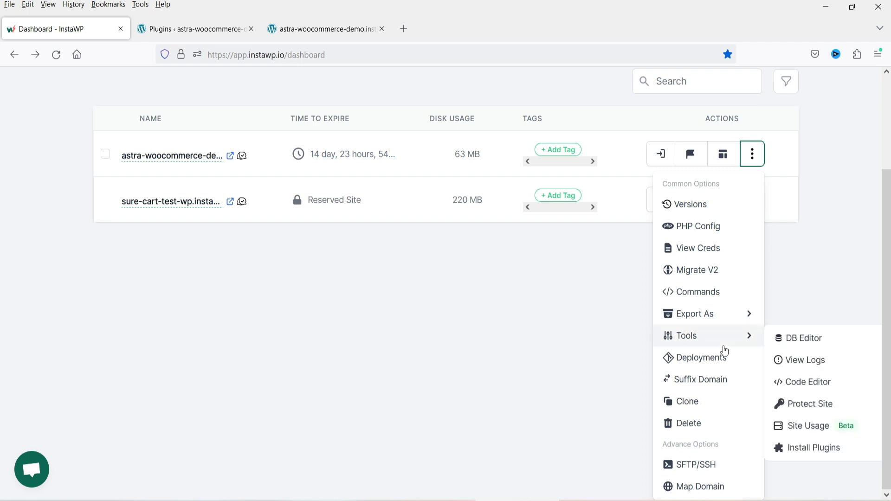
click(822, 346)
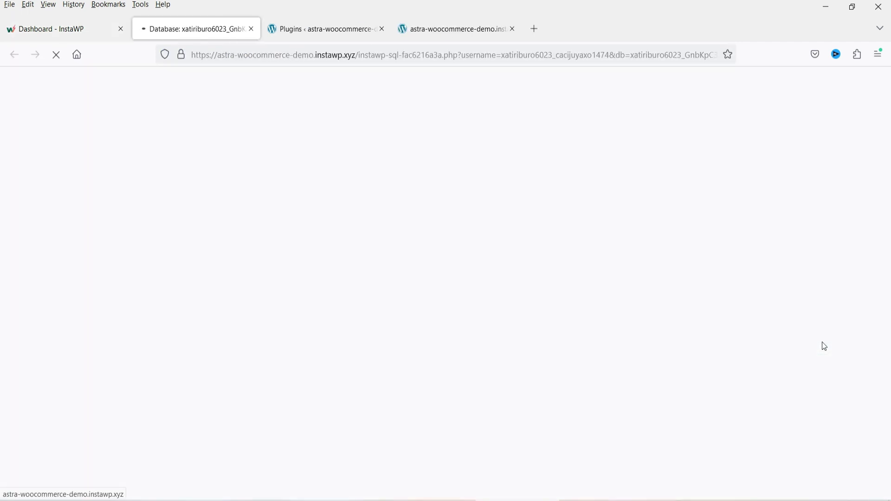
scroll(422, 207, down, 4)
scroll(510, 209, up, 4)
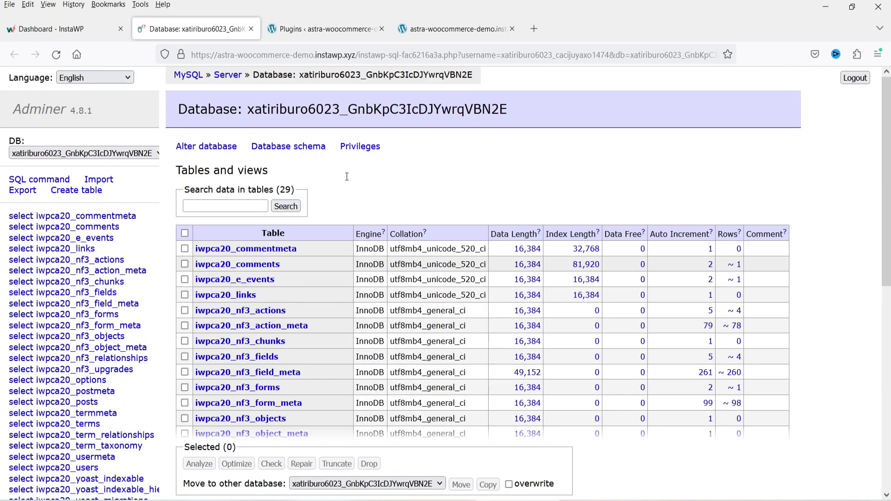
Return to the InstaWP dashboard and reopen the first site's Tools actions
click(51, 28)
click(752, 269)
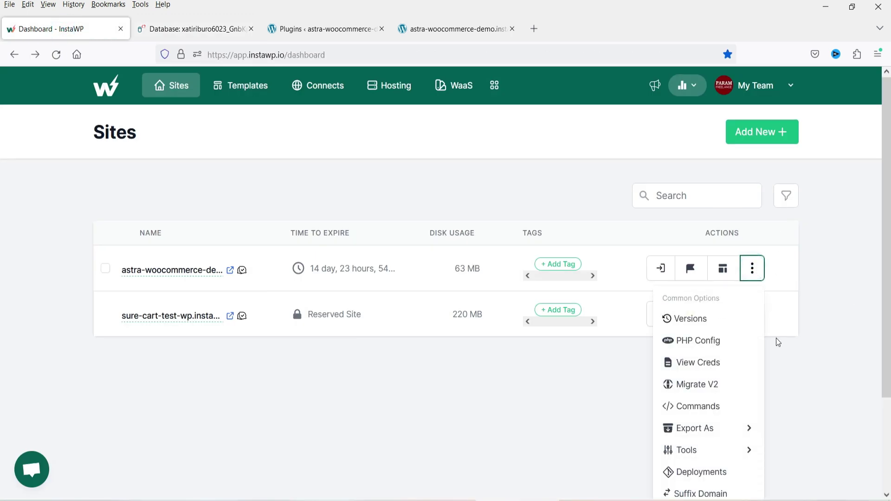
scroll(775, 338, down, 2)
mouse_move(700, 344)
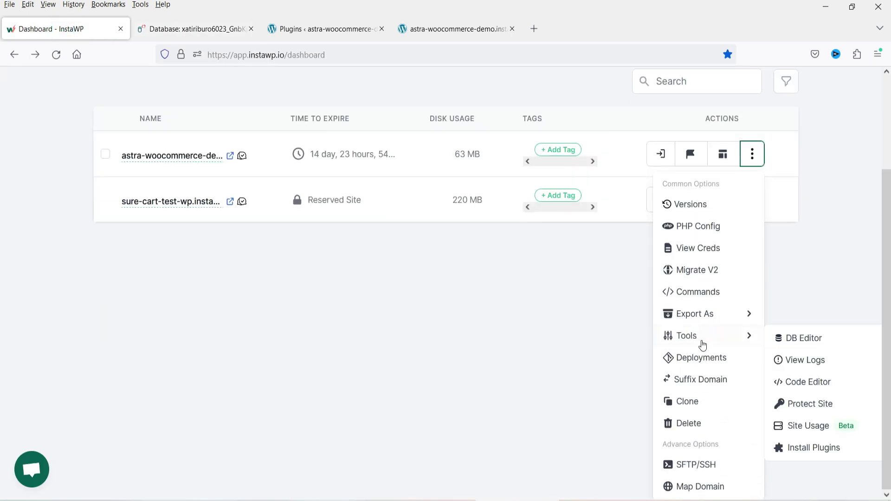
Open wp-config.php in the Code Editor, scroll through it, then close the editor tab
click(815, 383)
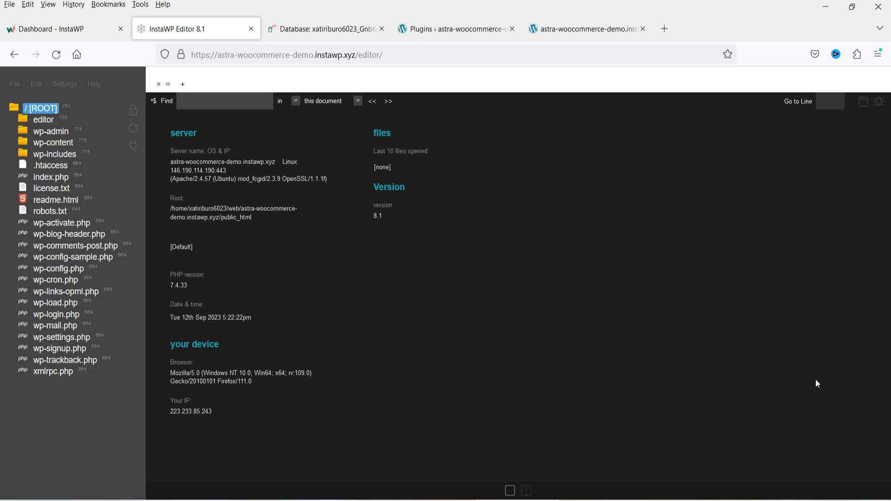
click(60, 272)
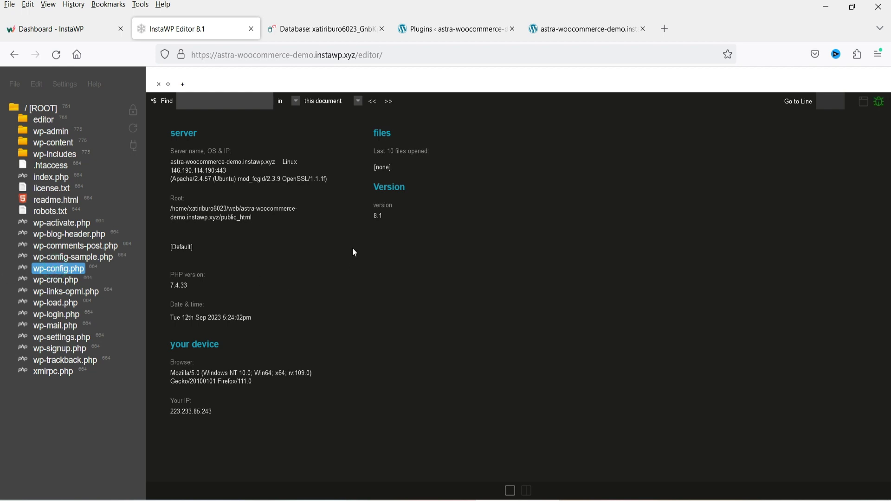
double_click(62, 273)
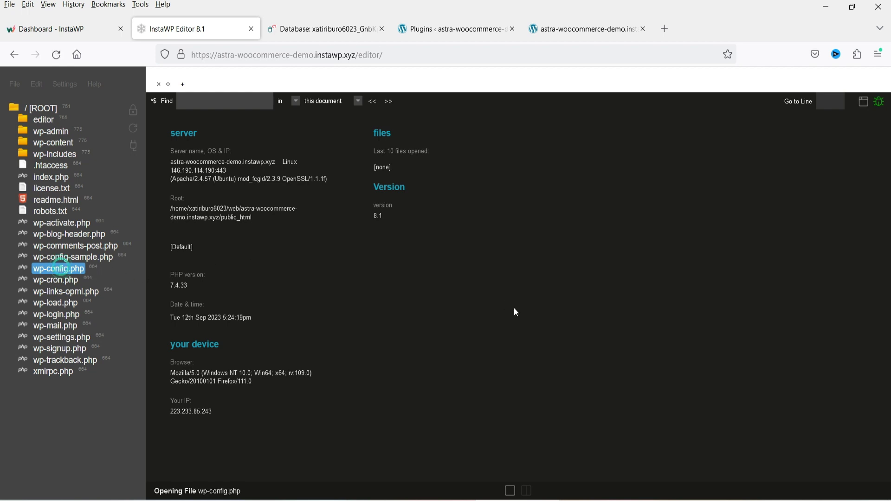
scroll(296, 266, down, 2)
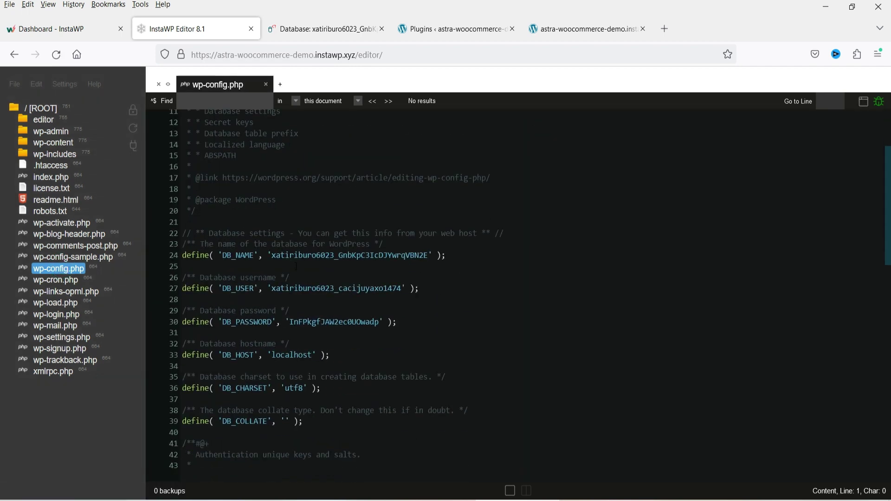
scroll(395, 299, down, 20)
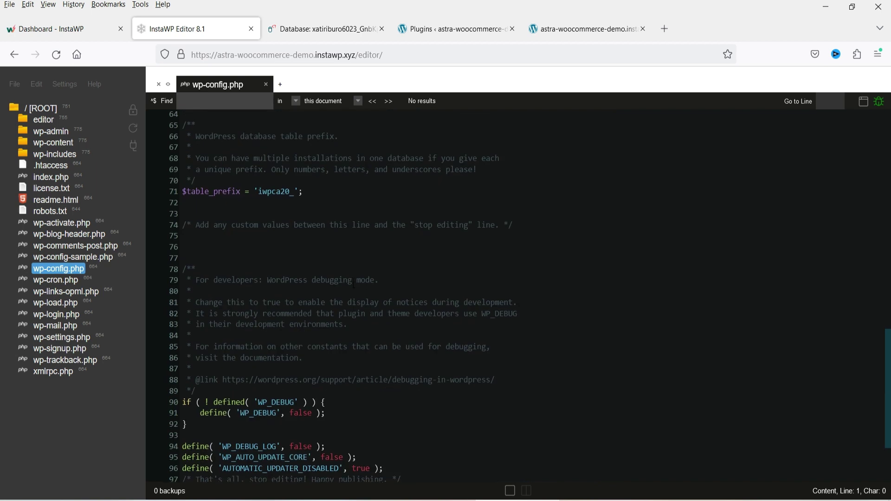
scroll(354, 284, up, 20)
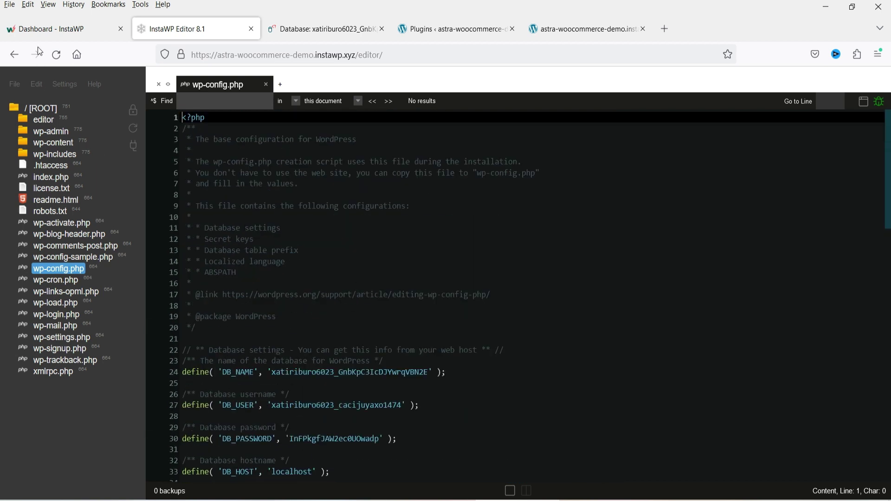
click(35, 28)
click(251, 29)
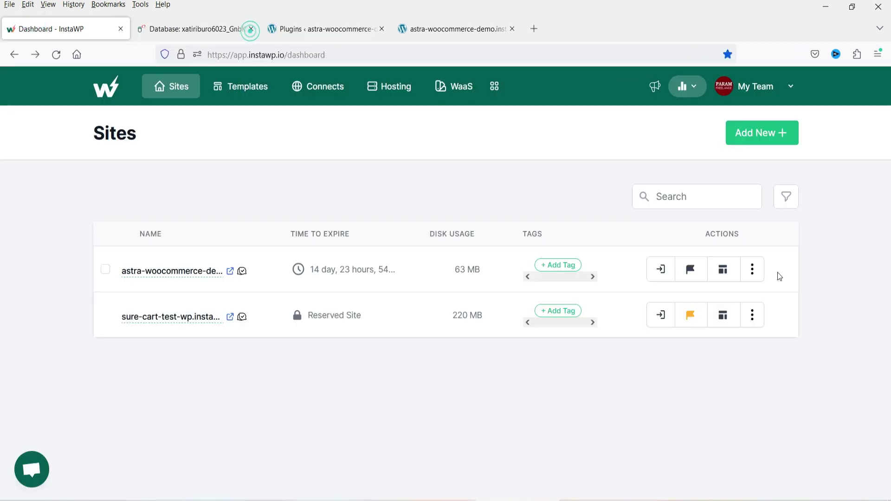
Open Tools > Install Plugins for astra-woocommerce-demo and focus the Plugin slugs field
click(752, 269)
scroll(744, 294, down, 3)
mouse_move(726, 334)
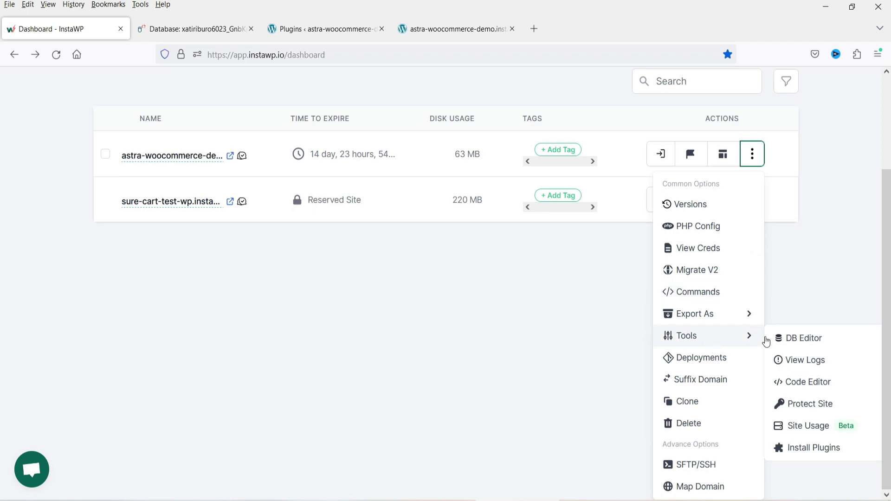
click(830, 448)
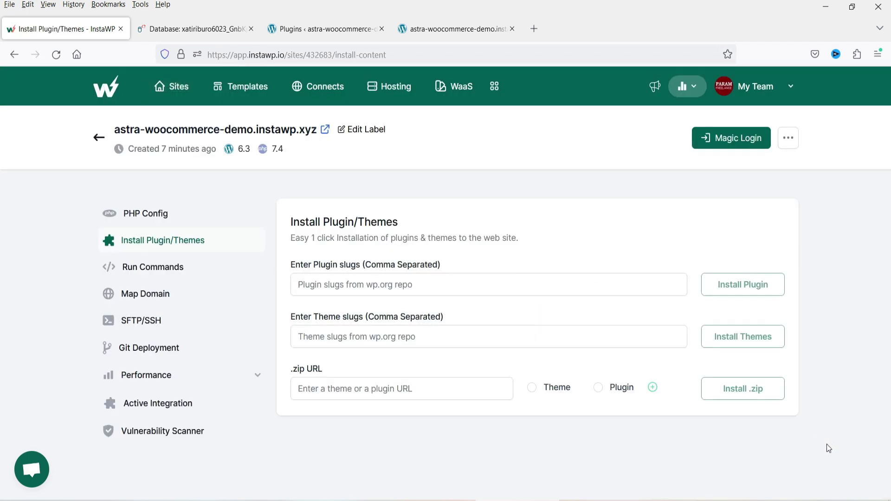
click(341, 285)
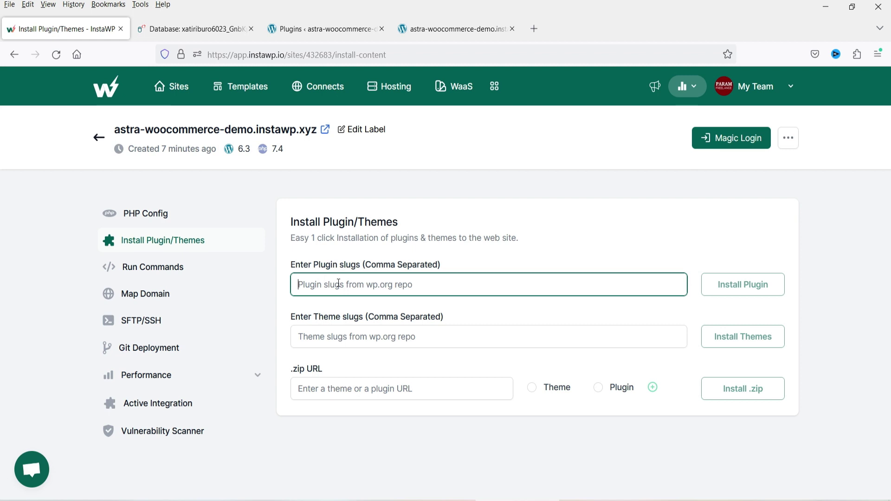
In a new tab, search the WordPress.org plugin directory for 'contact form 7'
click(534, 29)
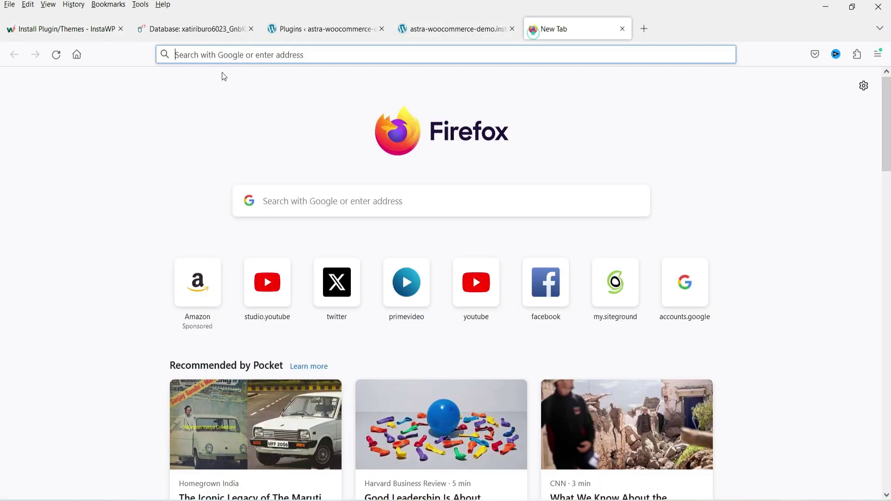
text(wordpress.org)
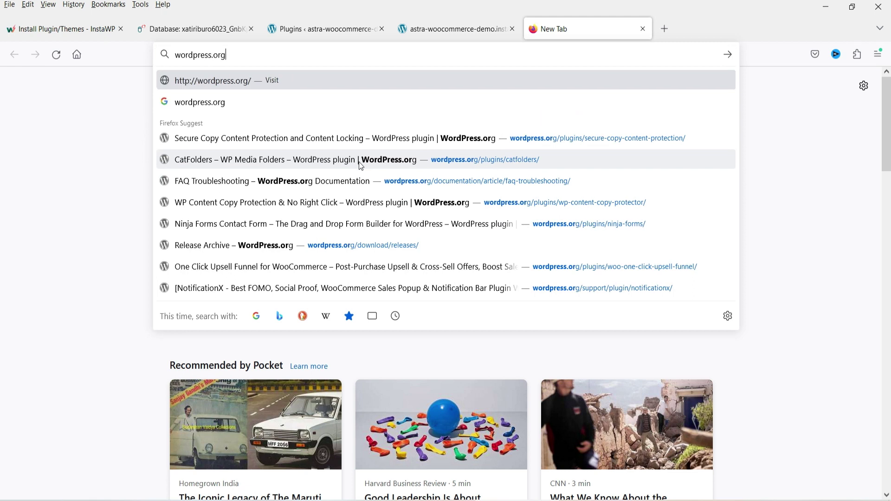
key(Return)
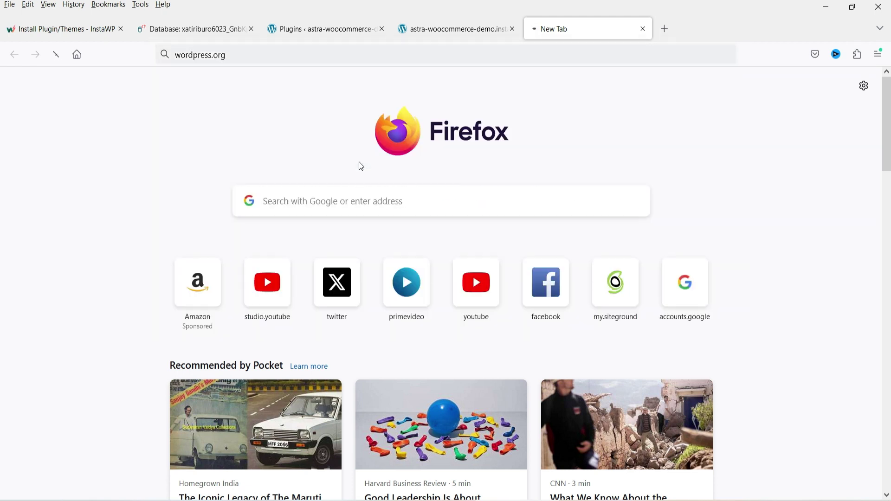
click(95, 195)
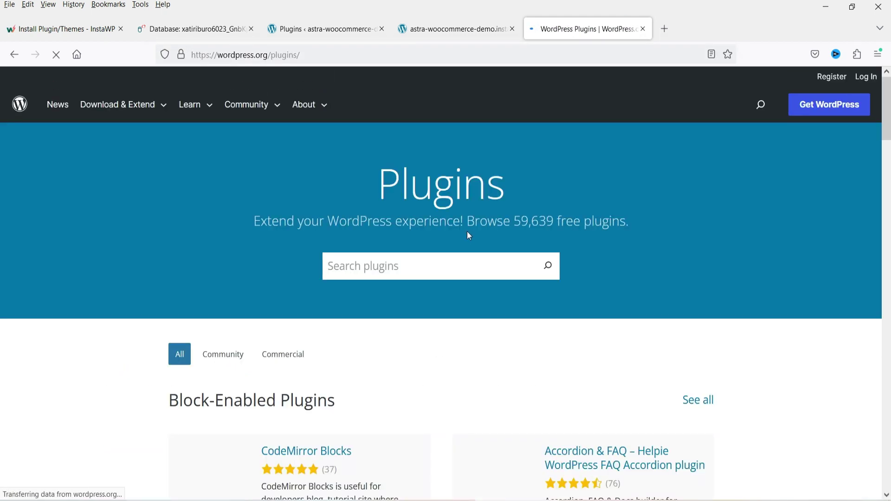
click(381, 268)
text(contact fo)
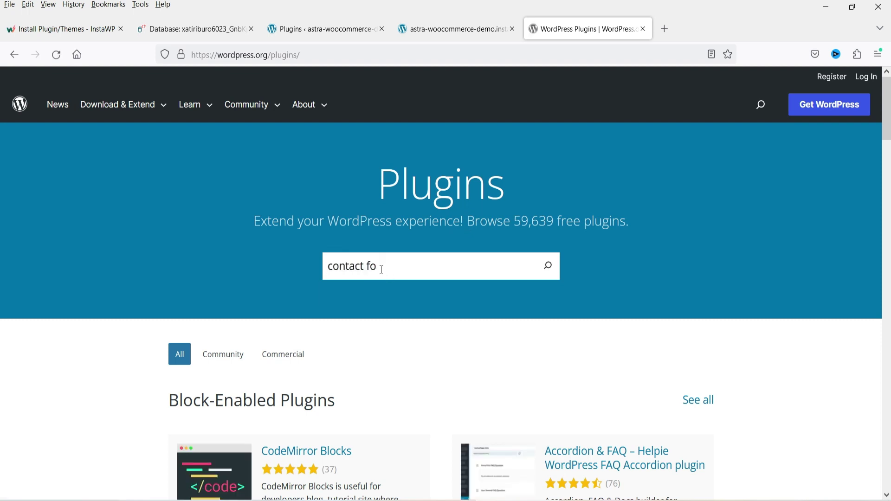
text(rm 7)
key(Return)
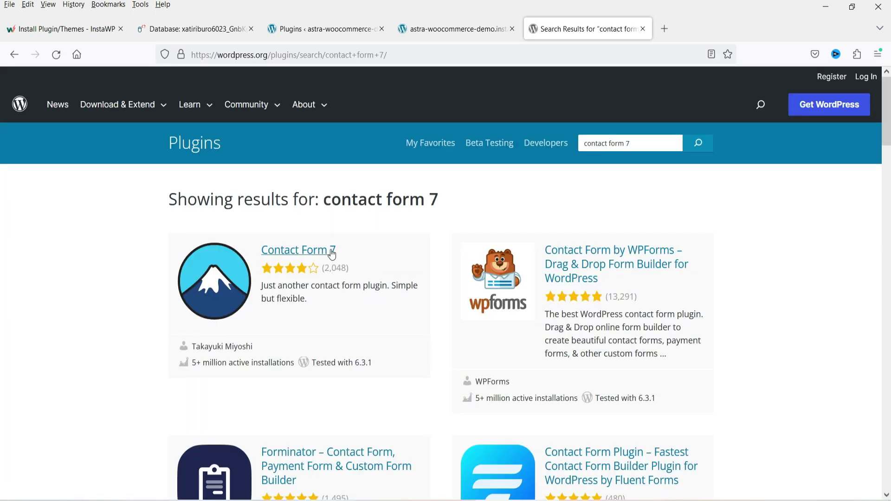
Open the Contact Form 7 plugin page and select the contact-form-7 slug in its address
click(275, 250)
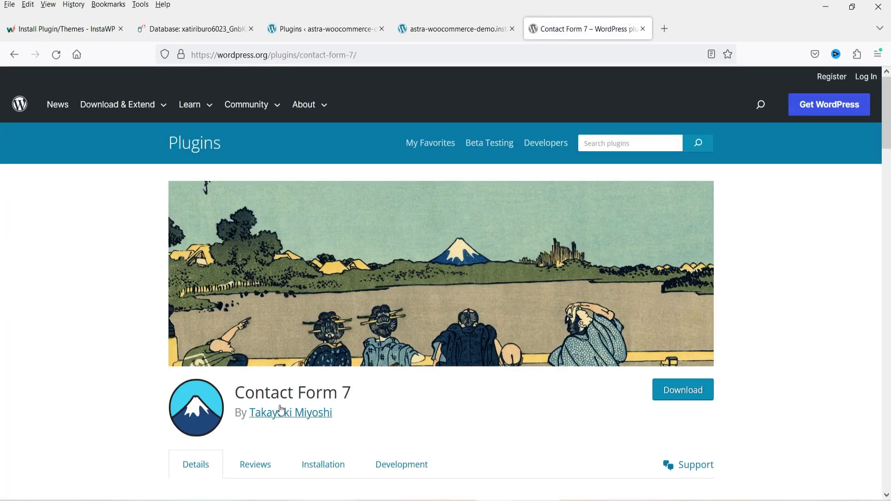
click(301, 60)
drag(300, 54, 352, 53)
key(ctrl+c)
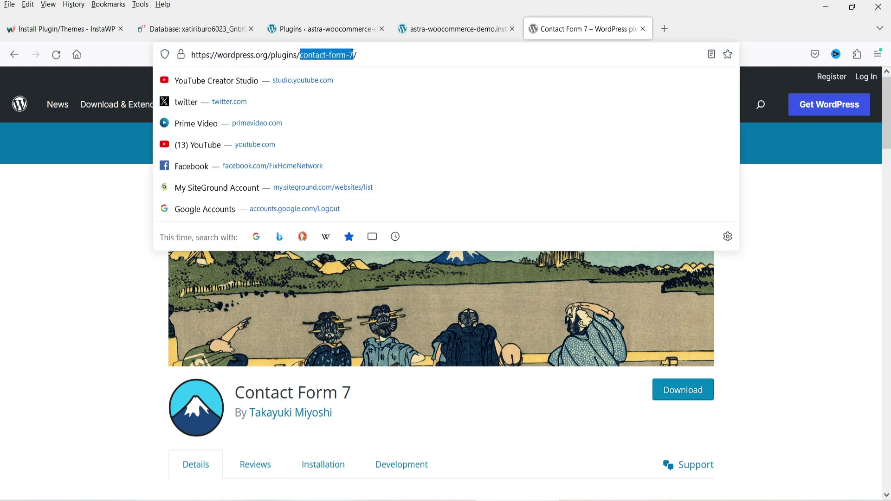
click(26, 309)
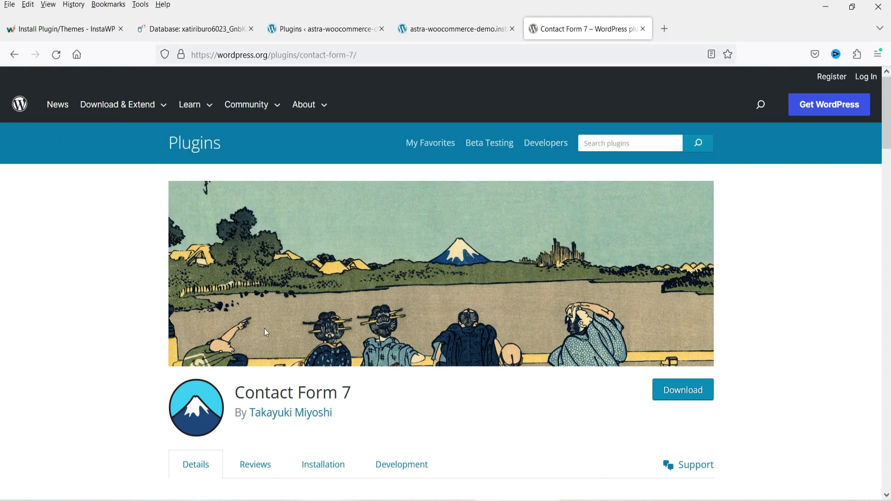
Paste contact-form-7 into the Plugin slugs field, check the plugin tab, and return to Sites
click(77, 26)
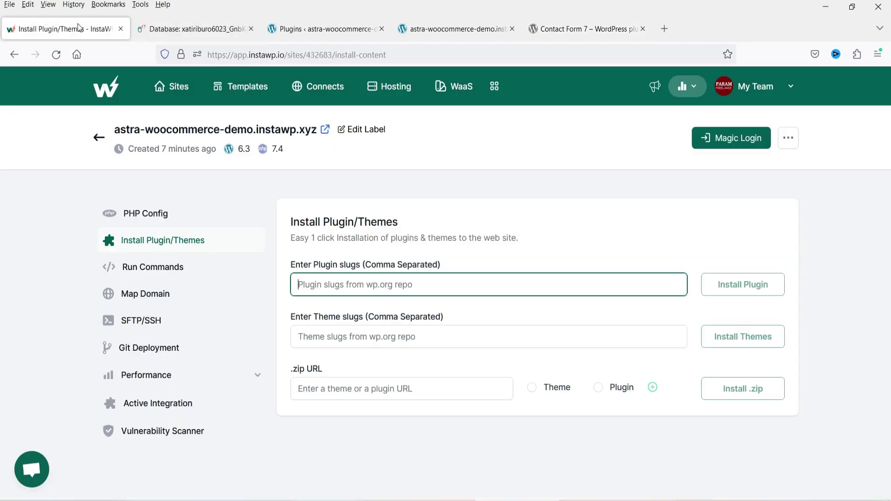
click(325, 286)
key(ctrl+v)
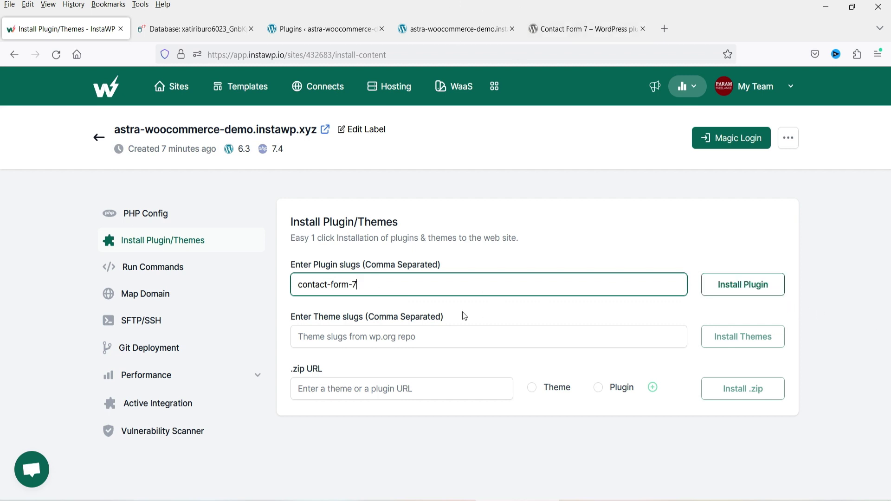
click(344, 337)
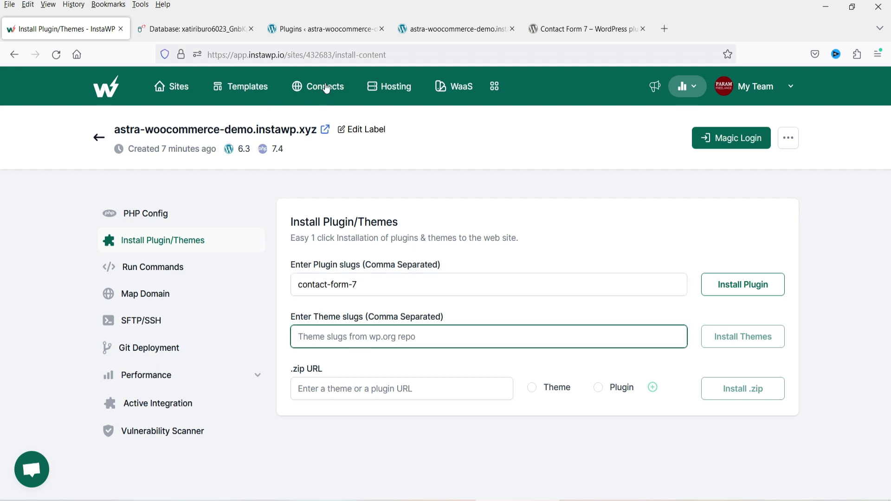
click(441, 29)
key(ctrl+Tab)
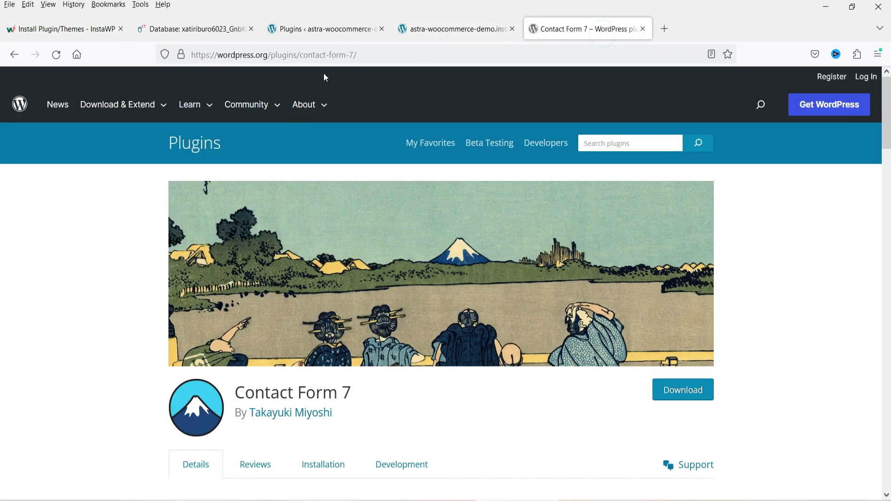
click(67, 29)
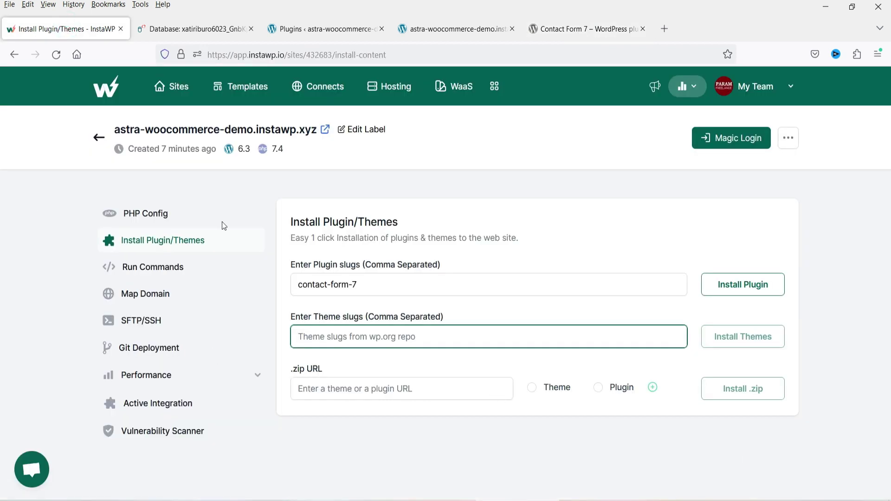
click(99, 137)
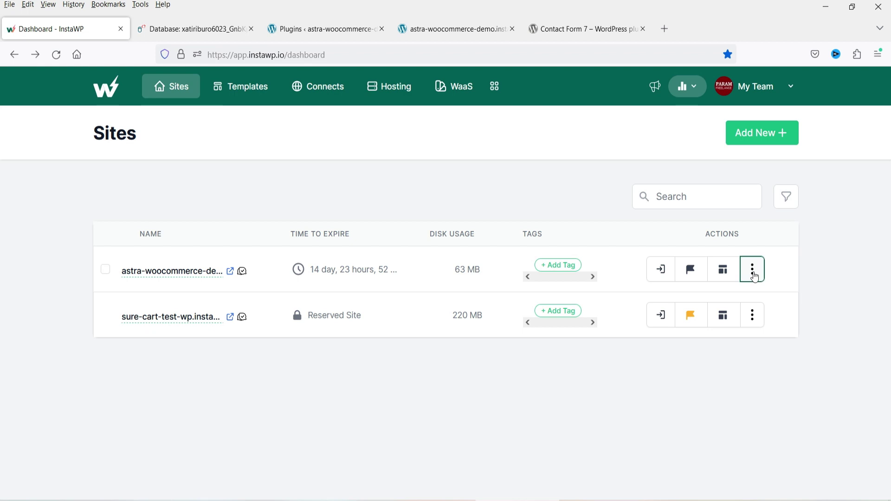
Open Map Domain for astra-woocommerce-demo and highlight the CNAME pointing instructions
click(753, 269)
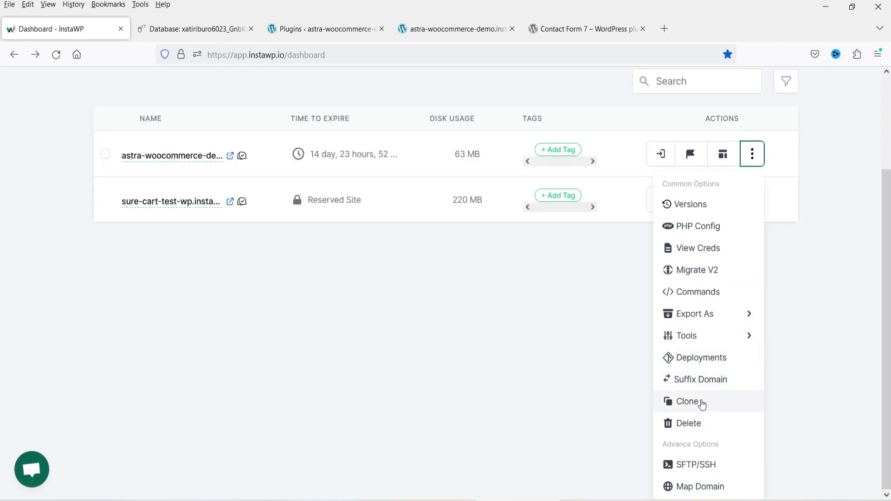
click(699, 487)
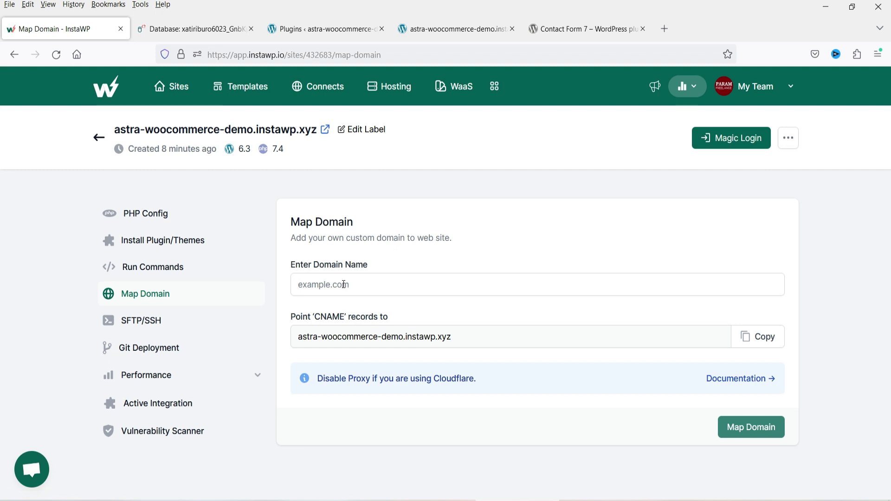
click(343, 285)
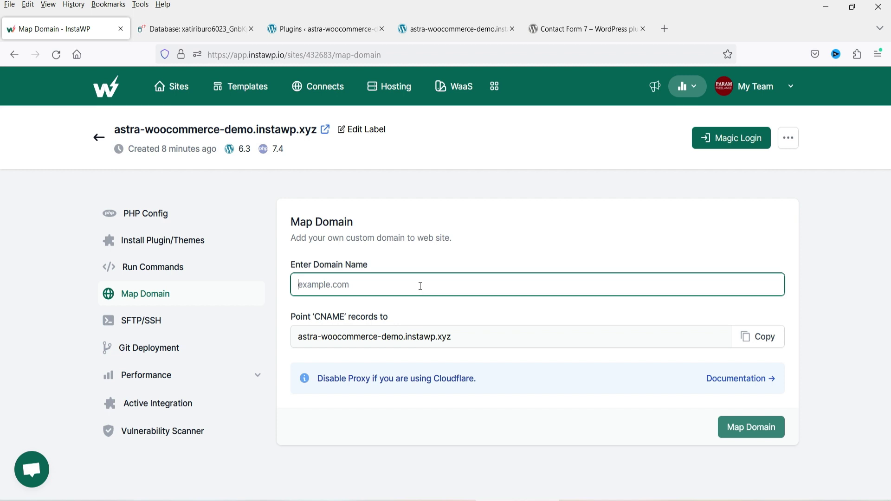
drag(344, 319, 316, 317)
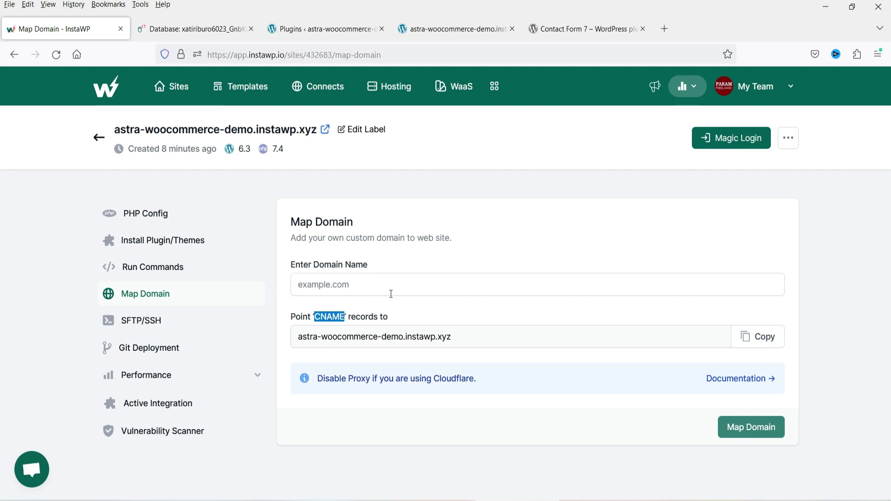
Back on the Sites dashboard, open and then close the first site's actions menu
click(99, 138)
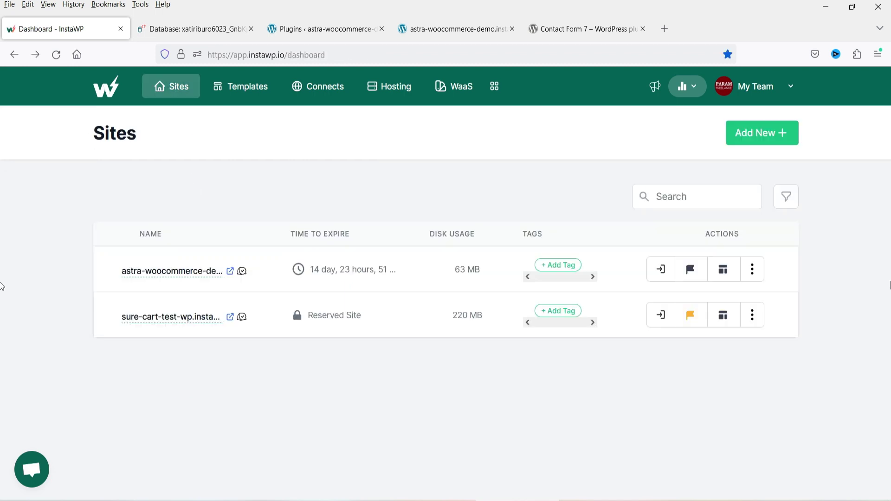
click(752, 269)
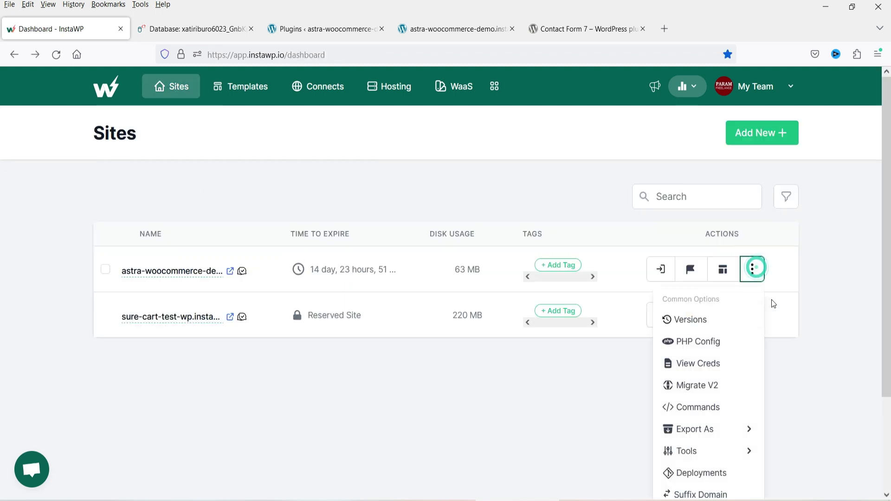
scroll(771, 302, down, 3)
mouse_move(735, 316)
scroll(720, 366, up, 3)
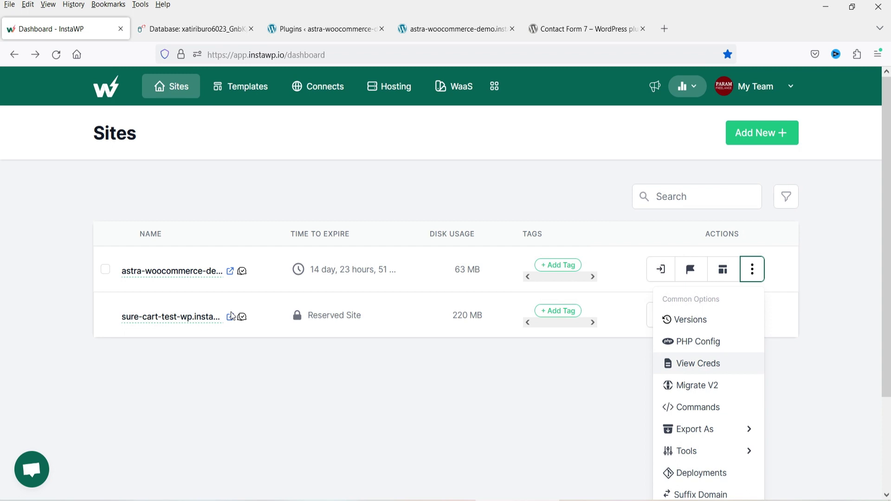
click(69, 319)
View the empty Templates and Connects pages and follow the WordPress Plugin link
click(248, 88)
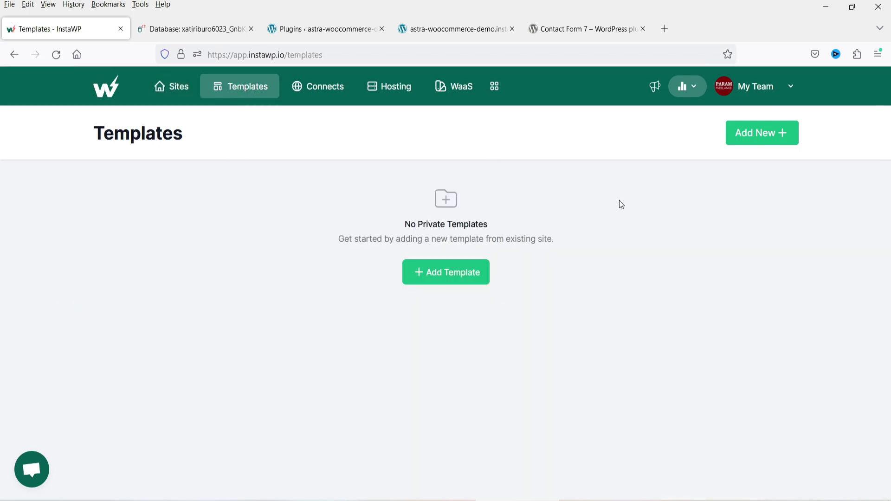
click(339, 88)
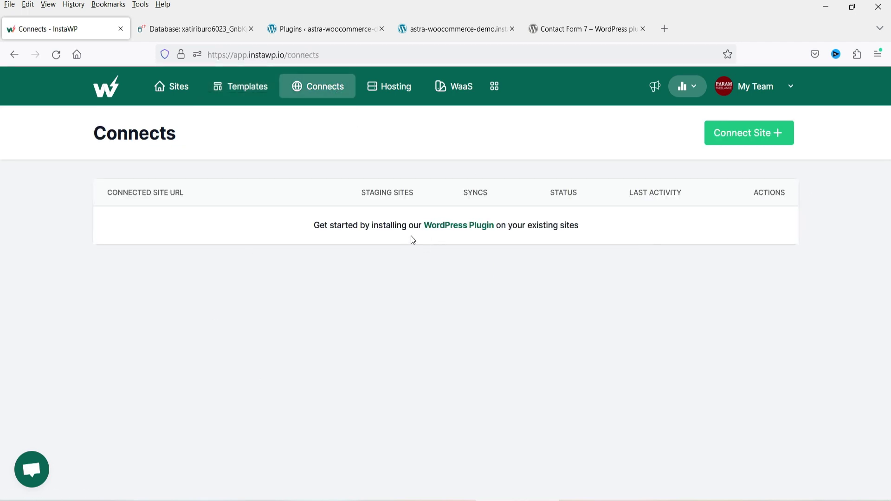
click(443, 226)
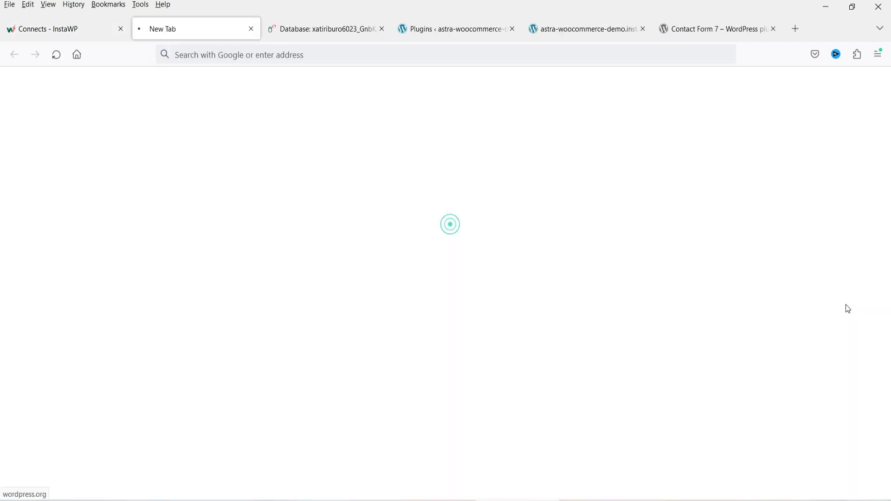
Close the leftover Database, Plugins, site and Contact Form 7 tabs
click(383, 29)
click(383, 29)
click(383, 29)
click(383, 29)
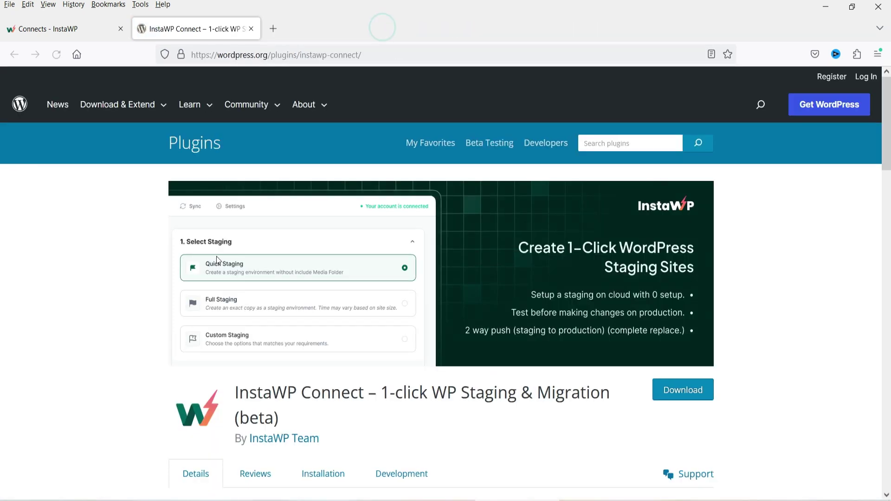
Read the InstaWP Connect plugin description on WordPress.org, then return to the Connects - InstaWP tab
scroll(216, 256, down, 5)
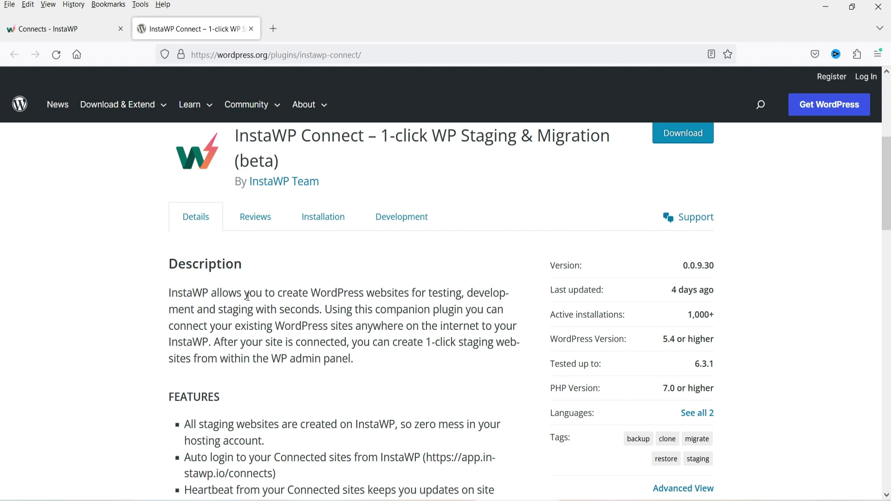
scroll(283, 267, up, 5)
scroll(324, 332, down, 4)
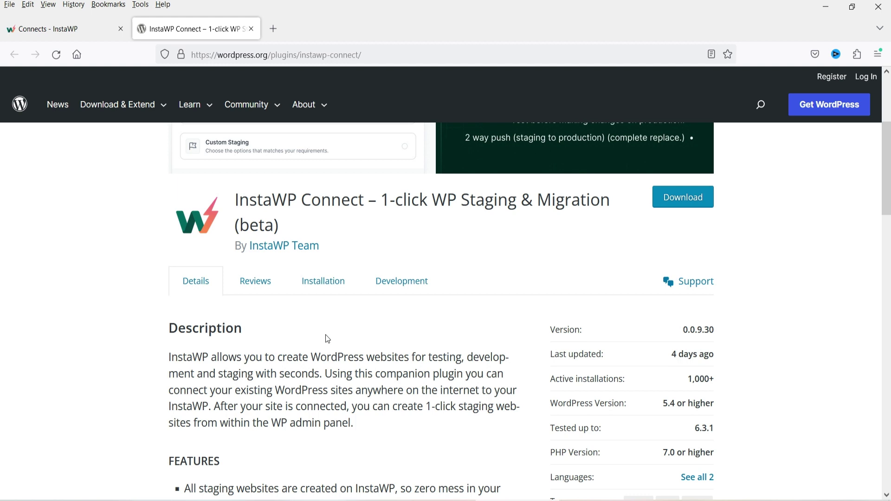
click(56, 28)
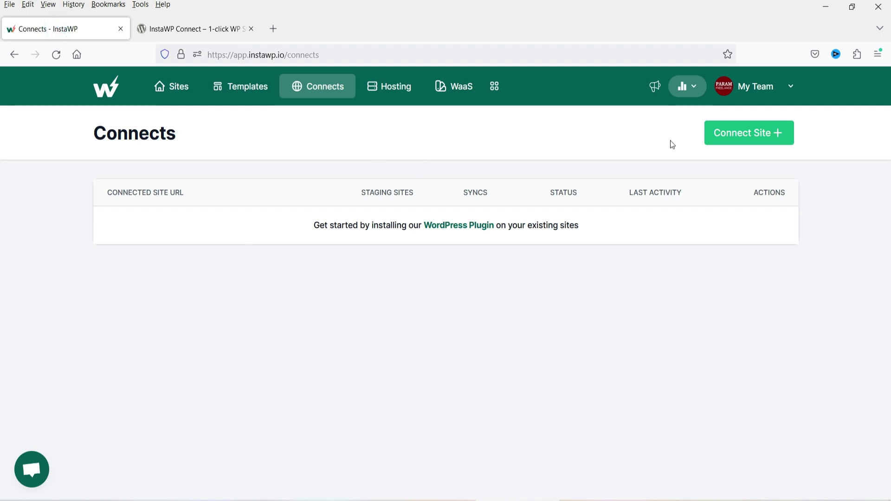
Open the Connect Provider list from Hosting, browsing partners like RunCloud, Cloudways and WP Bolt
click(389, 86)
scroll(381, 368, down, 2)
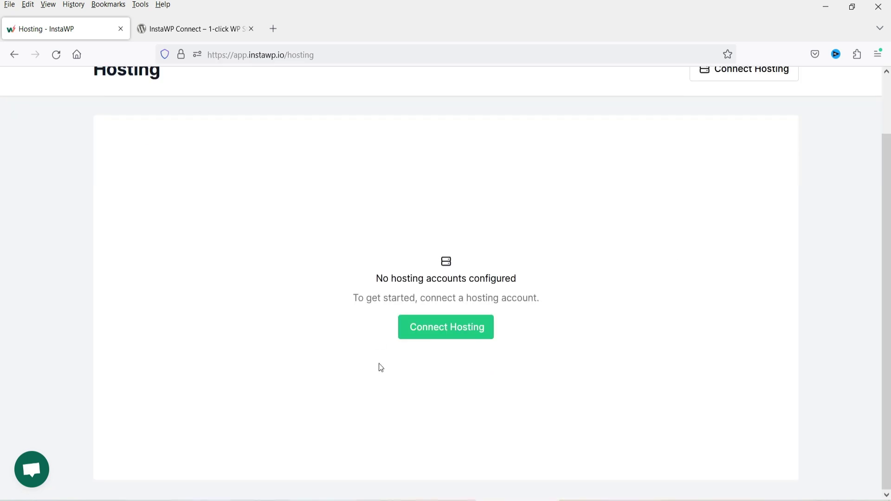
click(446, 327)
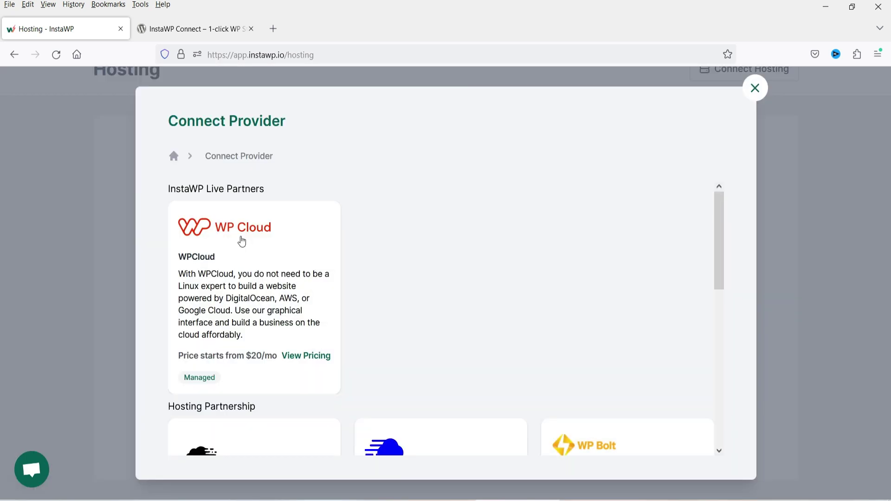
scroll(242, 241, down, 5)
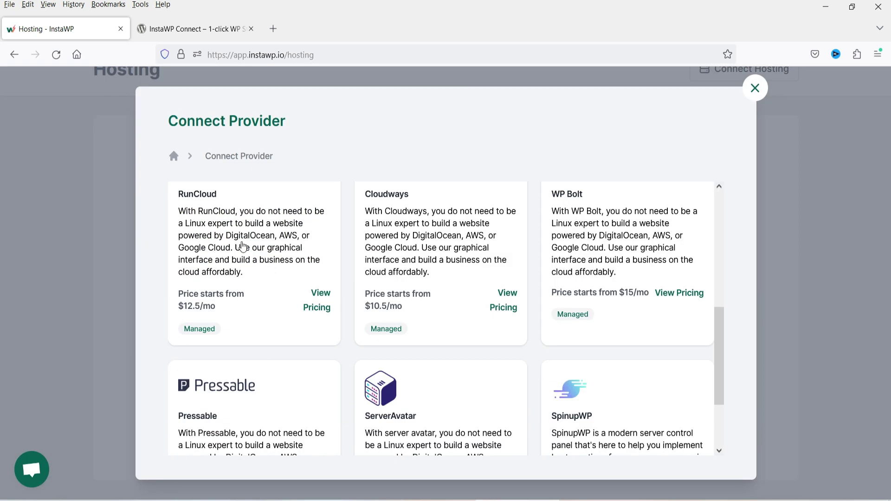